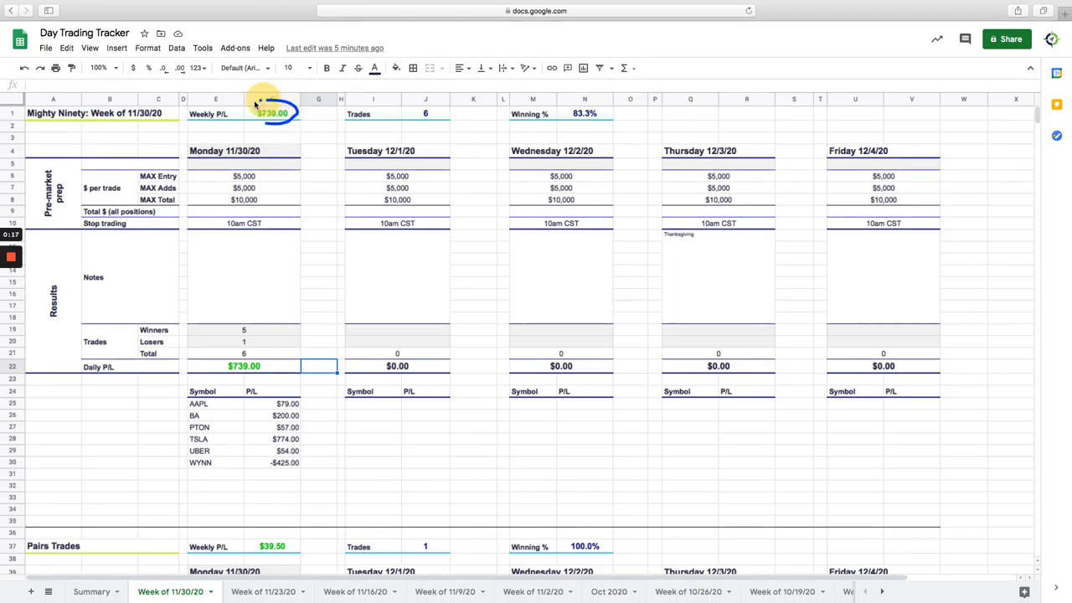
- Highlight the $739.00 weekly P/L over 6 trades and mark the WYNN and AAPL results as reviewed
drag(298, 117, 251, 122)
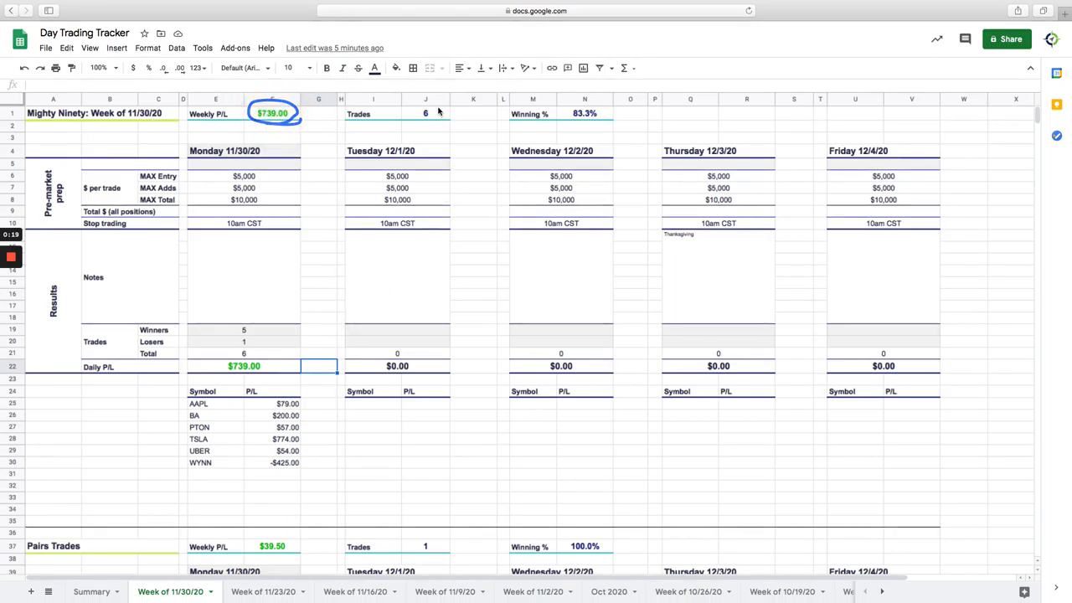
drag(438, 112, 444, 107)
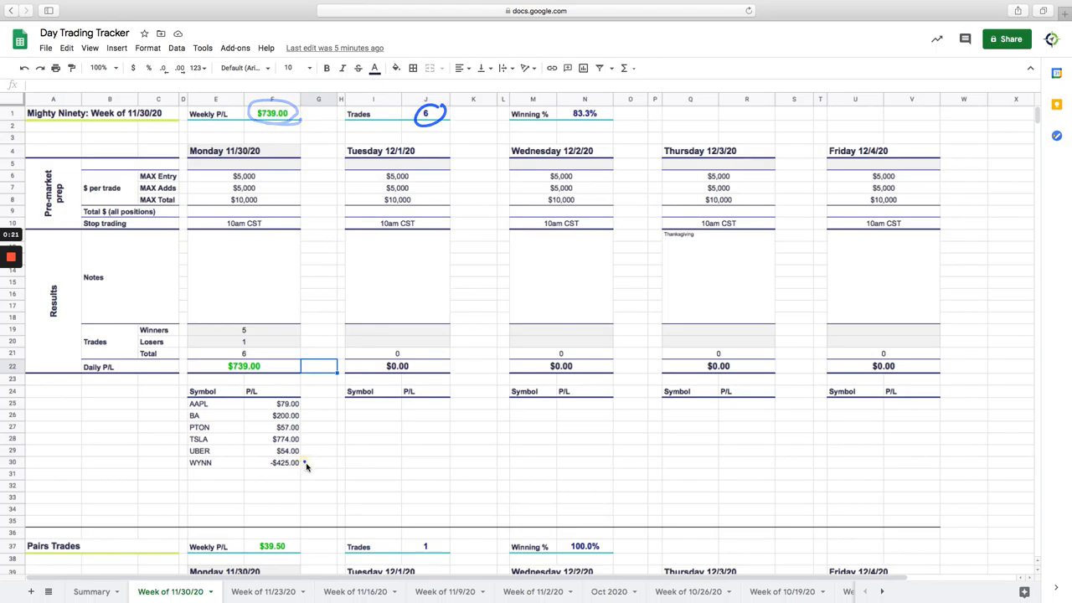
drag(307, 459, 322, 456)
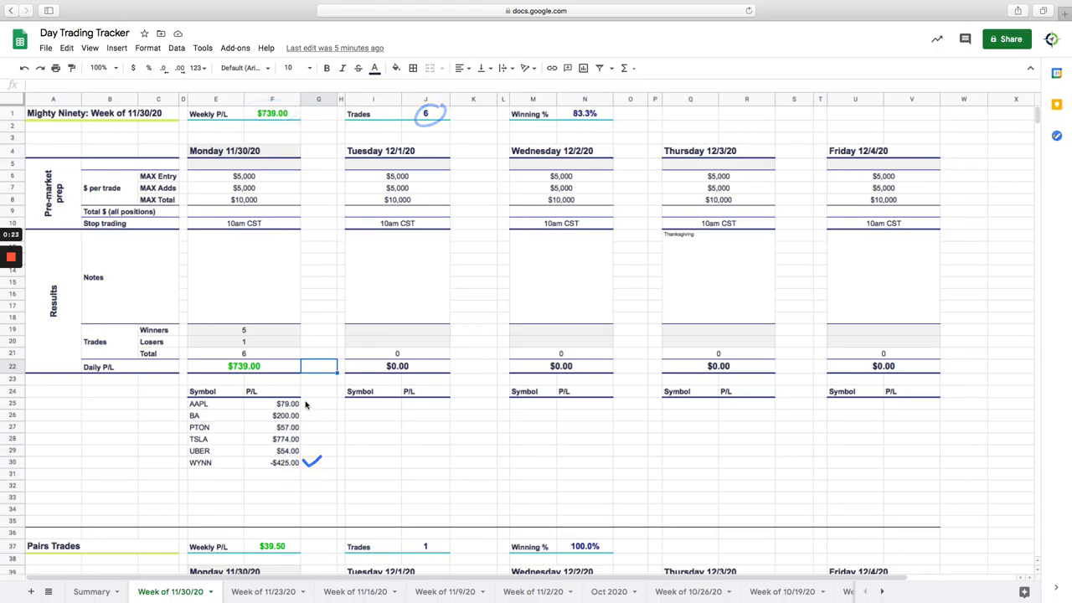
mouse_move(305, 405)
mouse_down()
mouse_move(320, 397)
mouse_move(327, 442)
mouse_up()
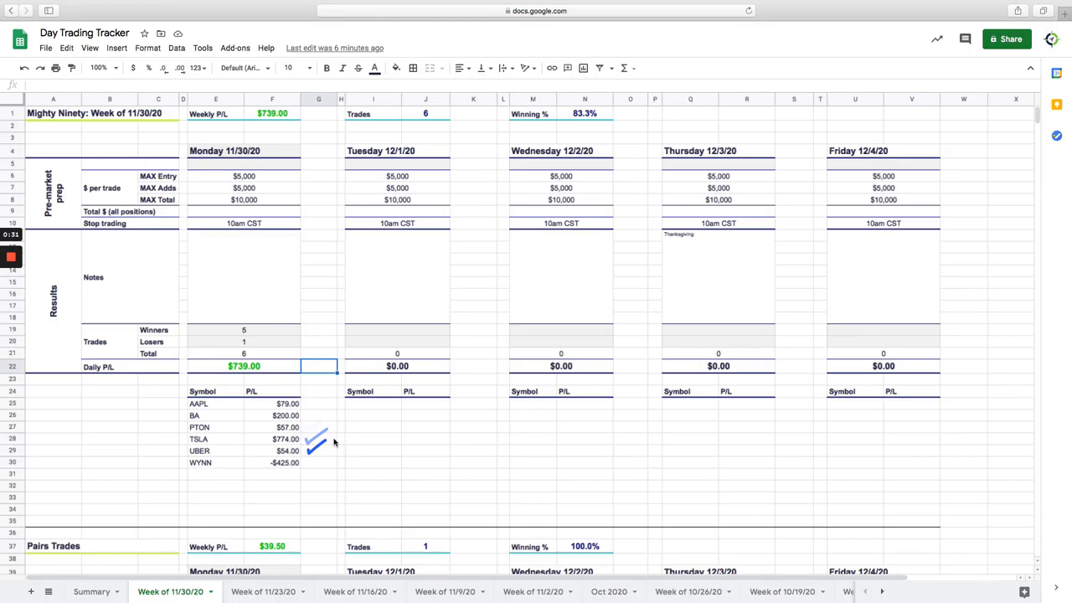
scroll(334, 442, down, 5)
scroll(335, 443, down, 6)
scroll(334, 442, down, 4)
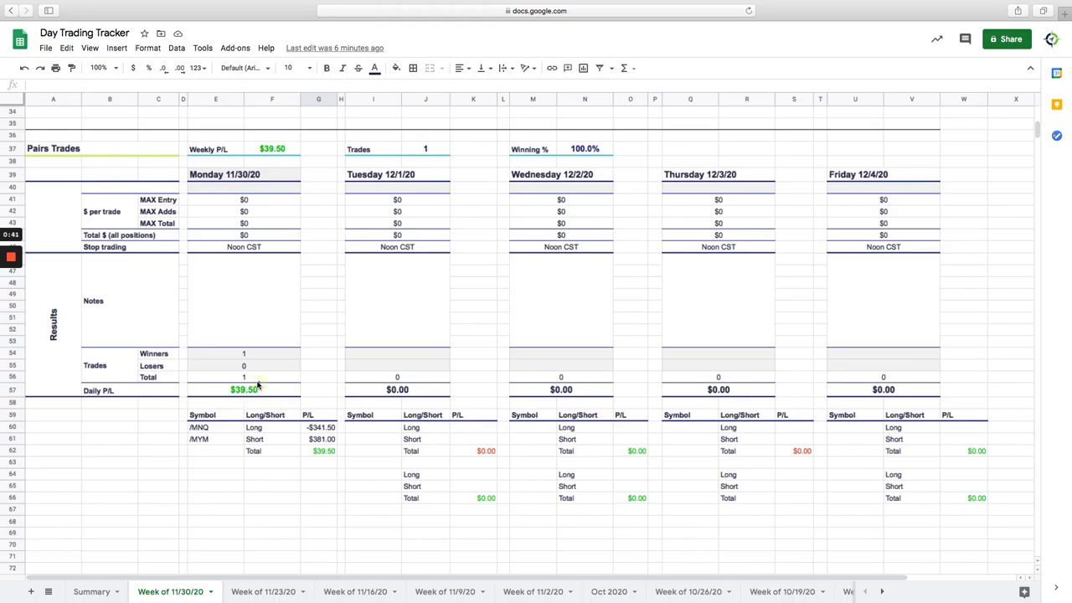
drag(258, 385, 268, 382)
scroll(328, 387, down, 10)
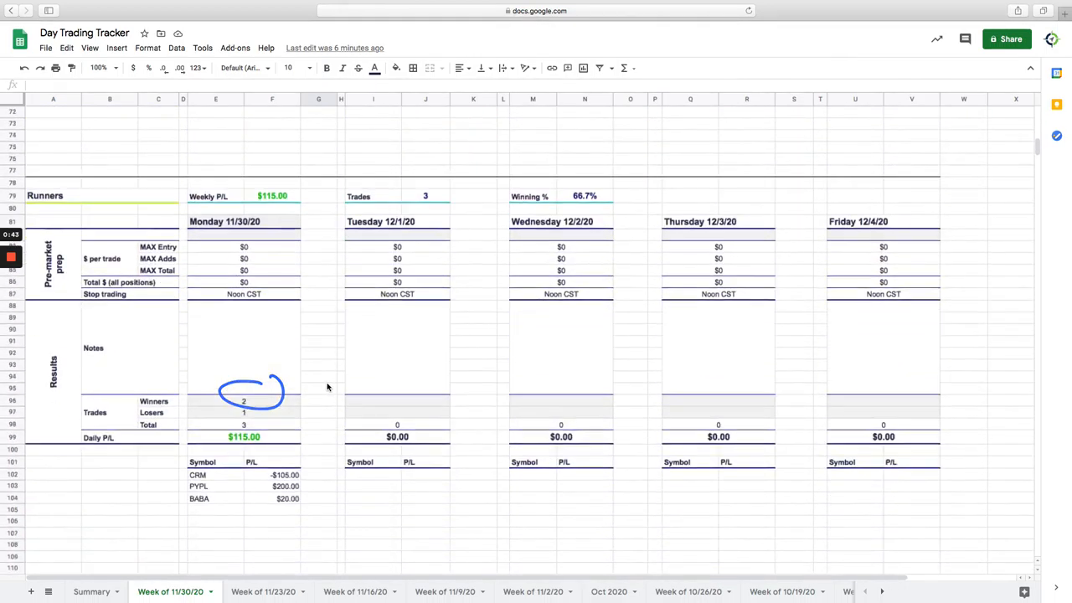
scroll(328, 387, down, 1)
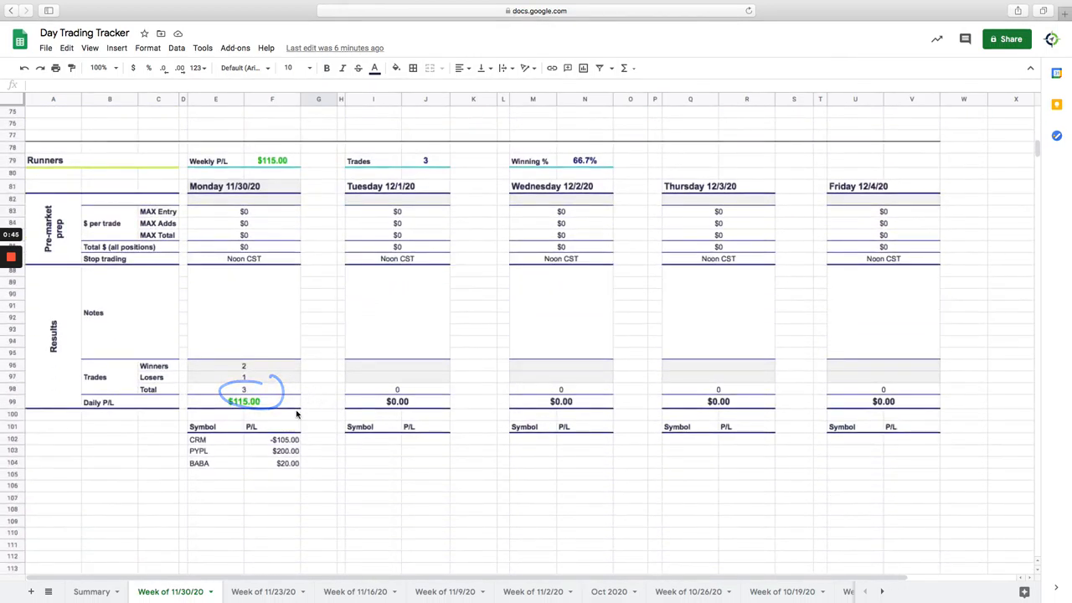
- Mark the PYPL $200.00 and BABA $20.00 trades as reviewed in the sheet
drag(307, 448, 325, 442)
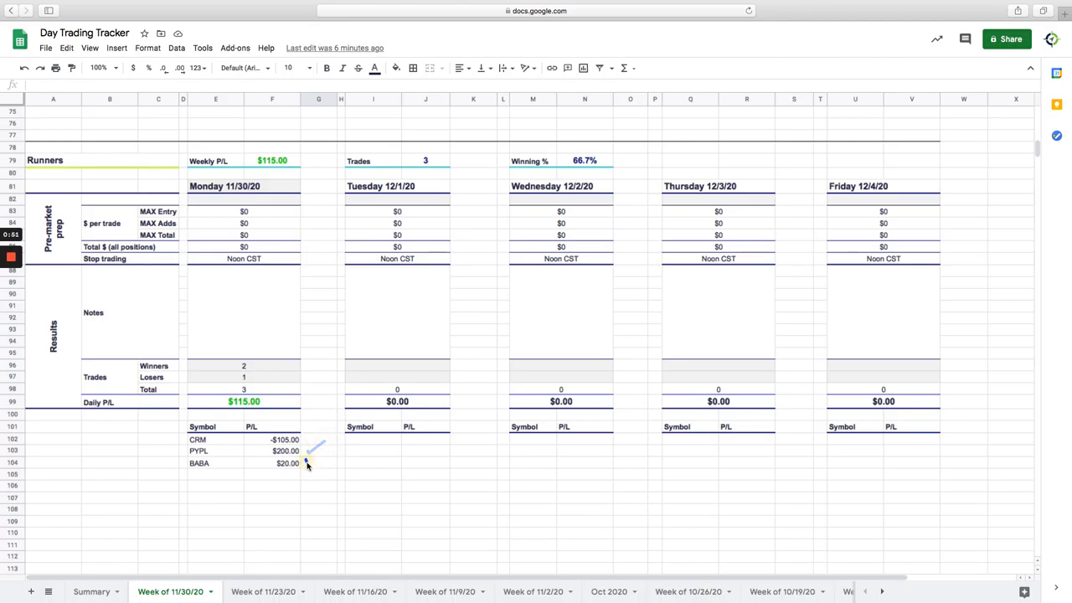
drag(307, 461, 325, 458)
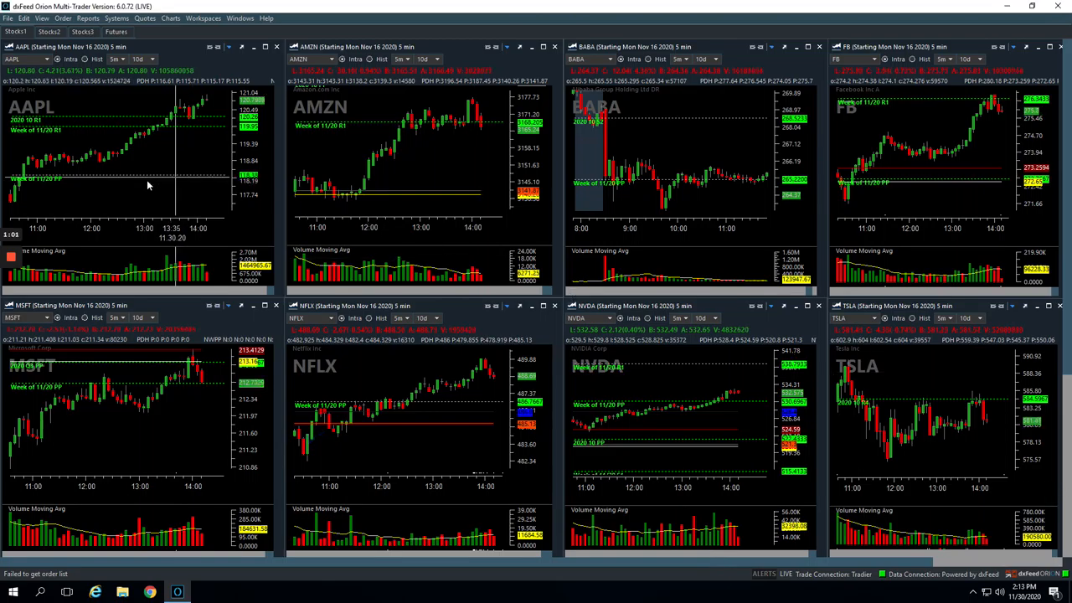
- Shift the AAPL chart back to its 9:00–11:00 candles and sketch the morning price move
drag(119, 186, 203, 186)
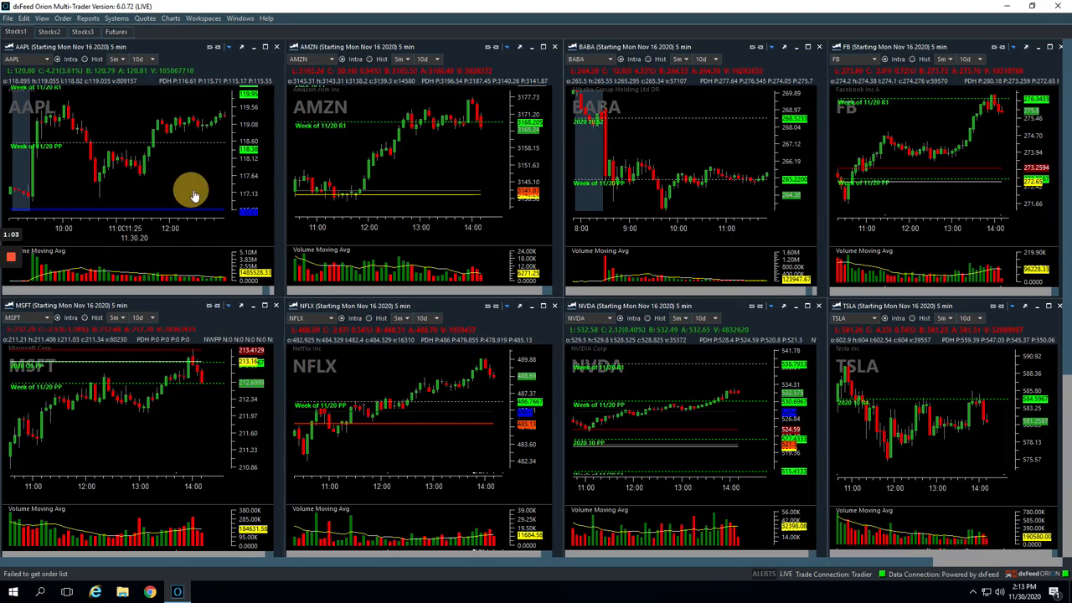
drag(126, 188, 197, 194)
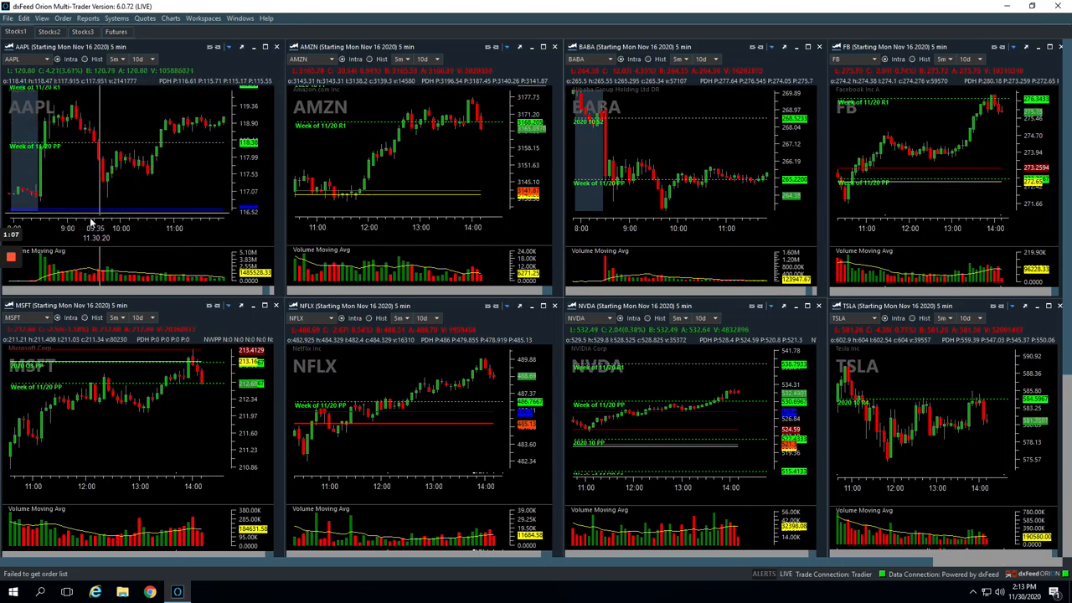
click(100, 266)
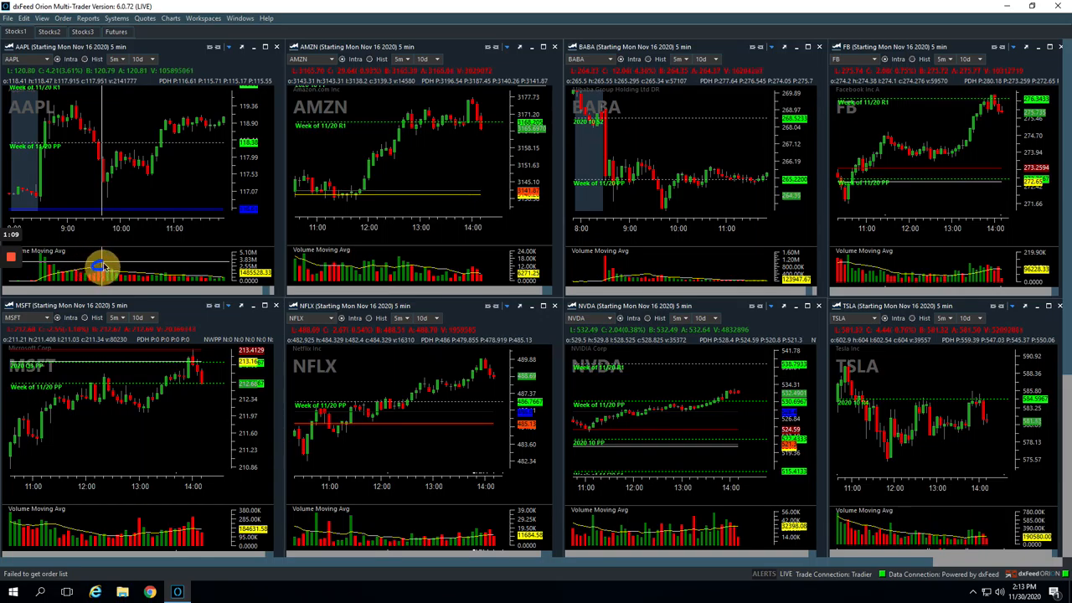
mouse_move(100, 151)
mouse_down()
mouse_move(102, 183)
mouse_move(119, 154)
mouse_up()
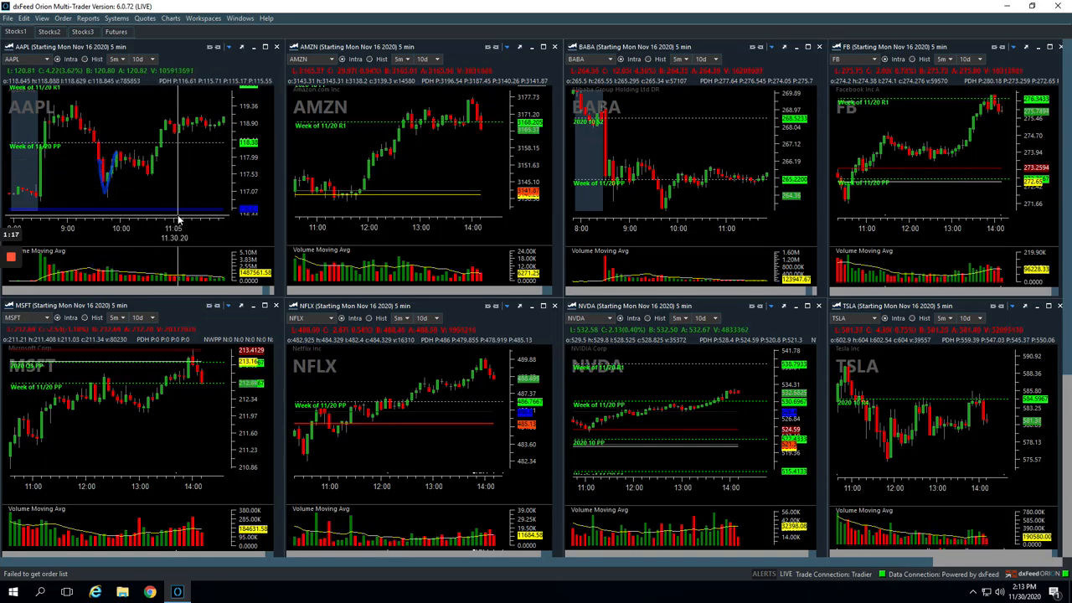
- Clear the drawn marks from AAPL and switch to the Stocks2 workspace with BA and PTON
key(ctrl+z)
click(48, 32)
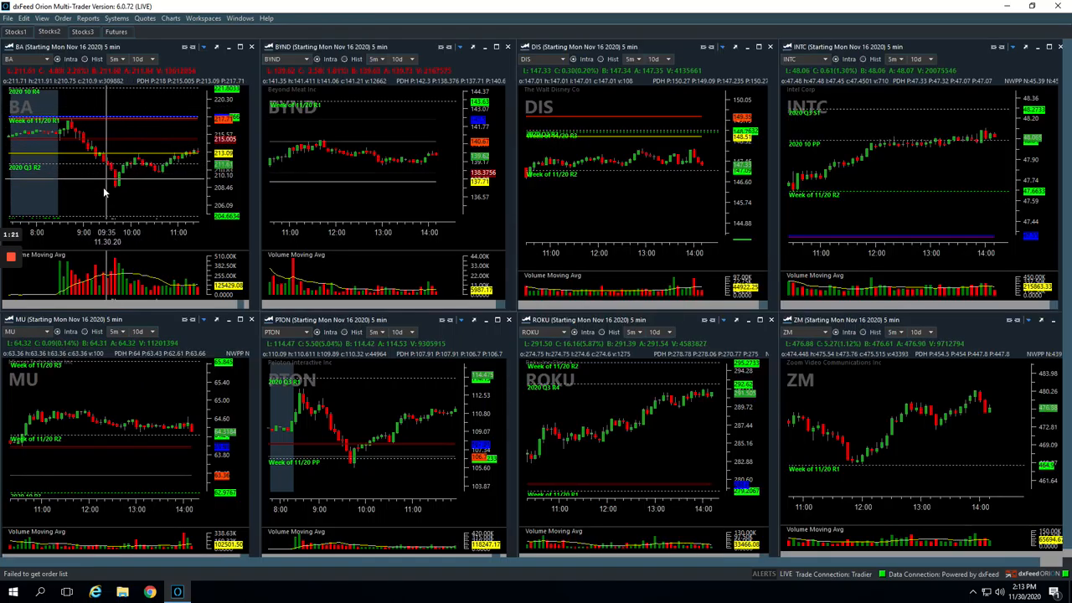
- Trace BA's price action right after the open, then bring up the Stocks3 workspace
click(66, 127)
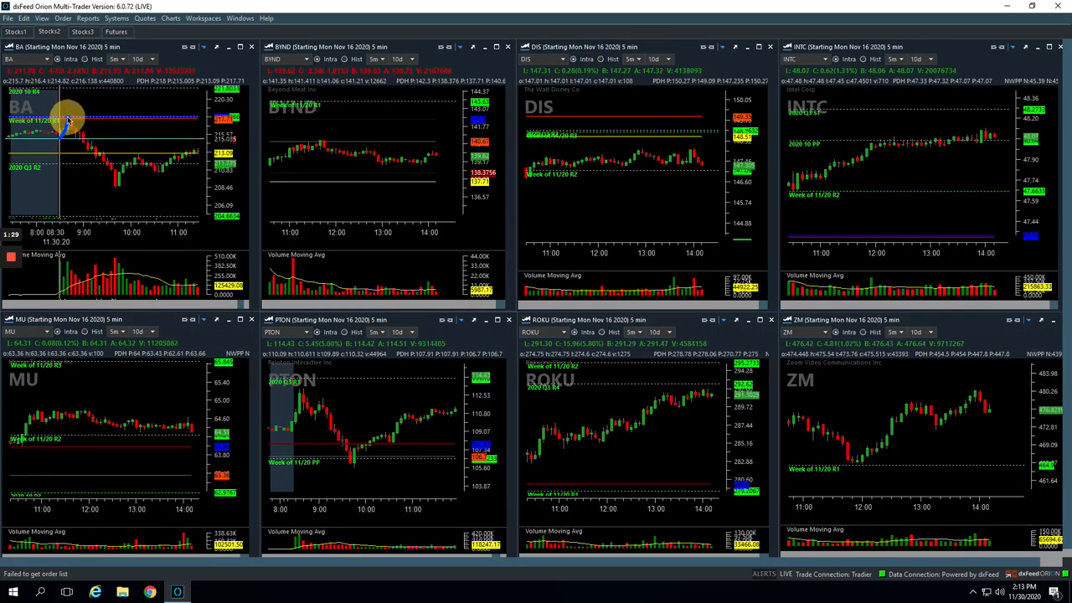
drag(69, 122, 79, 143)
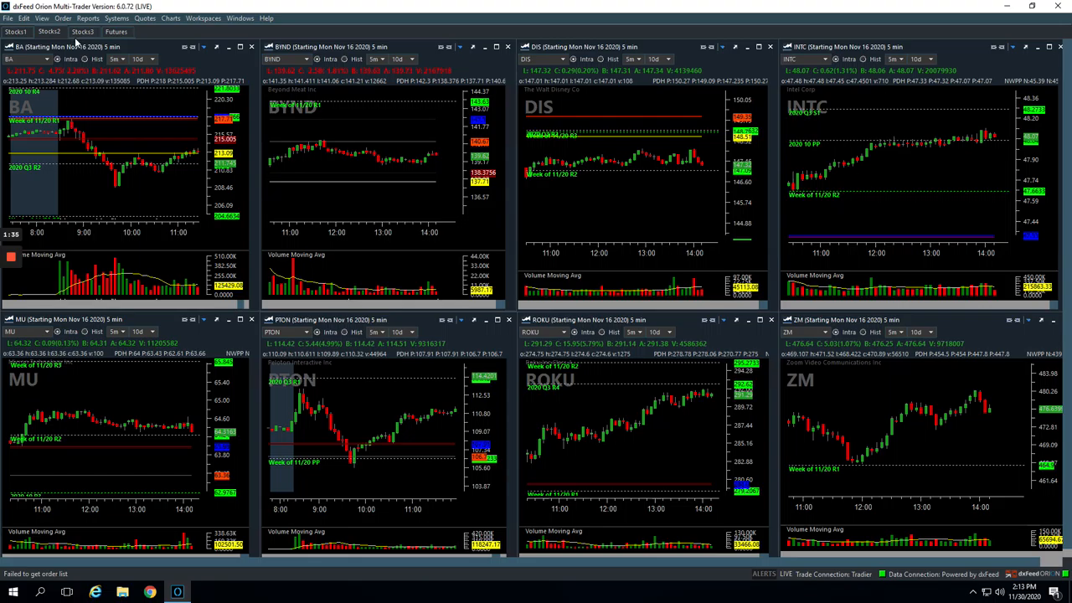
click(82, 32)
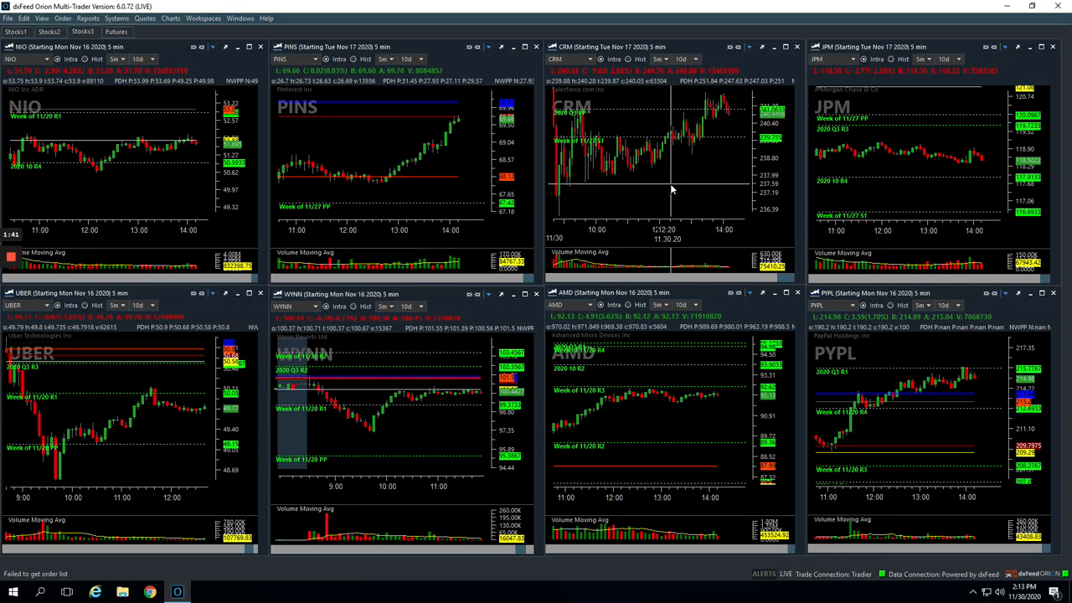
- Show CRM's candles from 8:00, trace its opening drop, and return to the Stocks2 workspace
drag(670, 189, 737, 182)
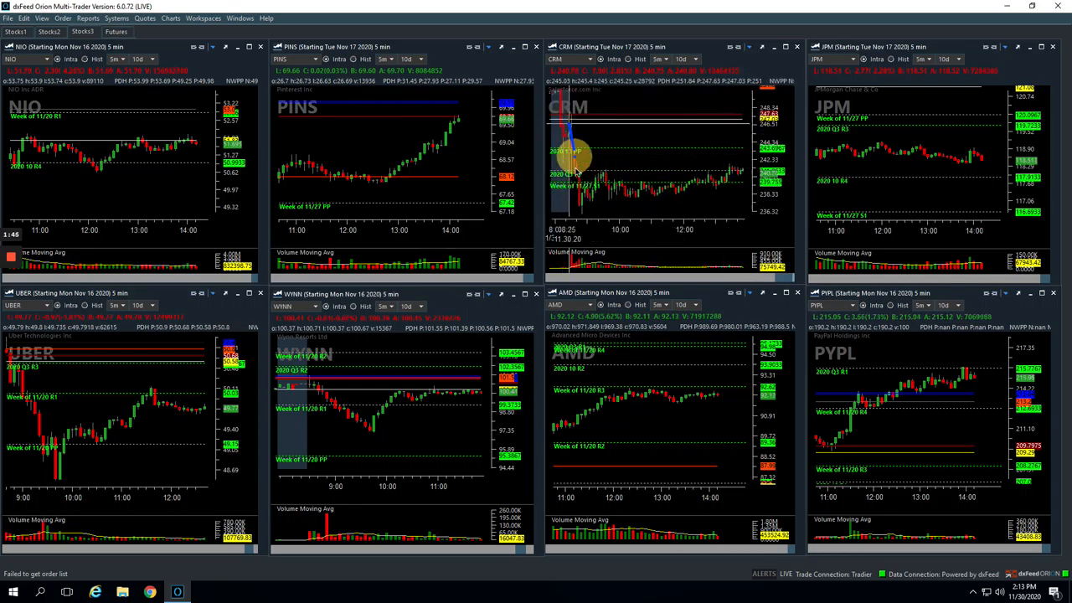
mouse_move(568, 126)
mouse_down()
mouse_move(578, 205)
mouse_move(615, 186)
mouse_move(682, 191)
mouse_move(707, 176)
mouse_up()
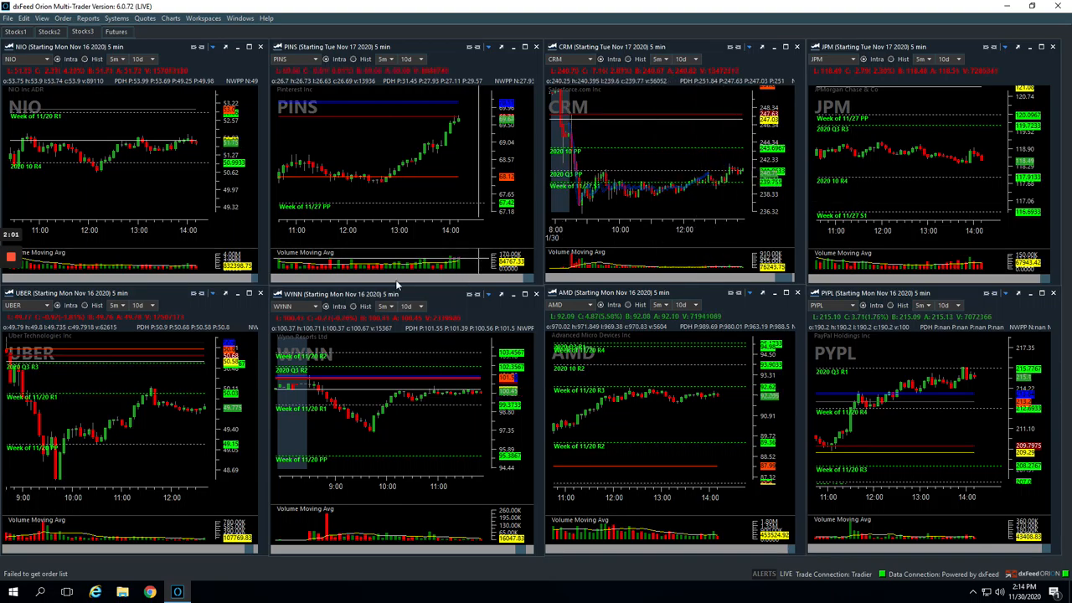
click(48, 32)
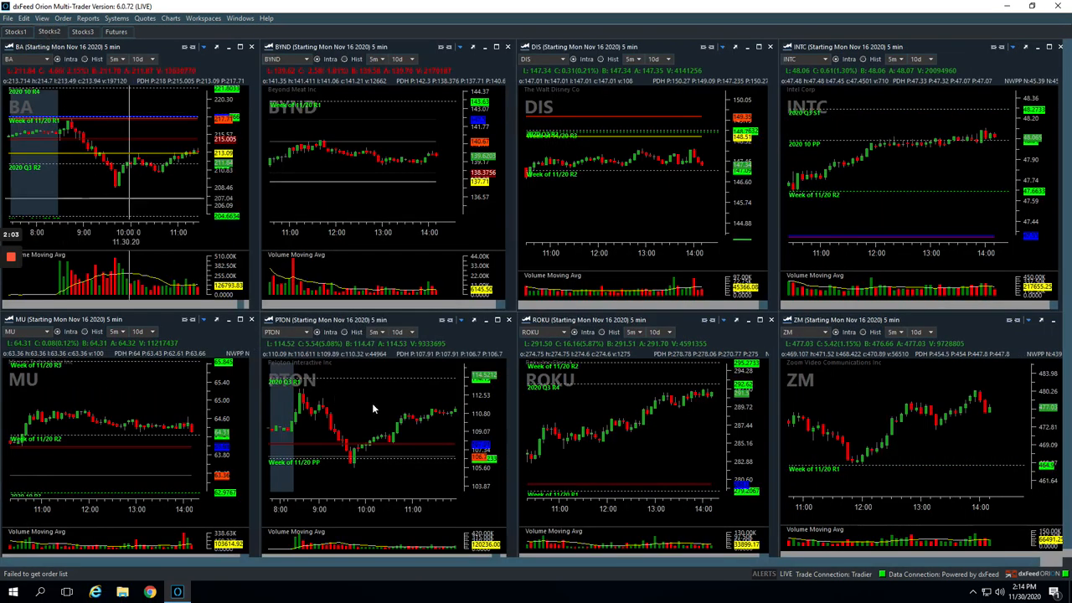
- Mark PTON's opening spike and the move after it, then return to the Stocks3 workspace
mouse_move(300, 389)
mouse_down()
mouse_move(313, 412)
mouse_move(327, 404)
mouse_up()
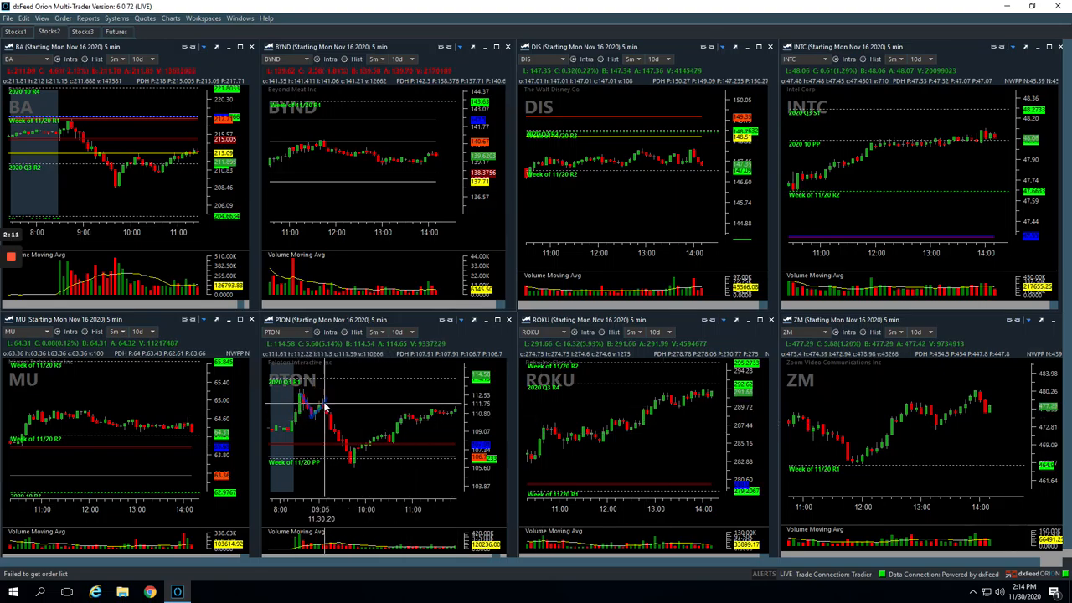
mouse_move(323, 407)
mouse_down()
mouse_move(334, 381)
mouse_move(335, 431)
mouse_move(325, 427)
mouse_up()
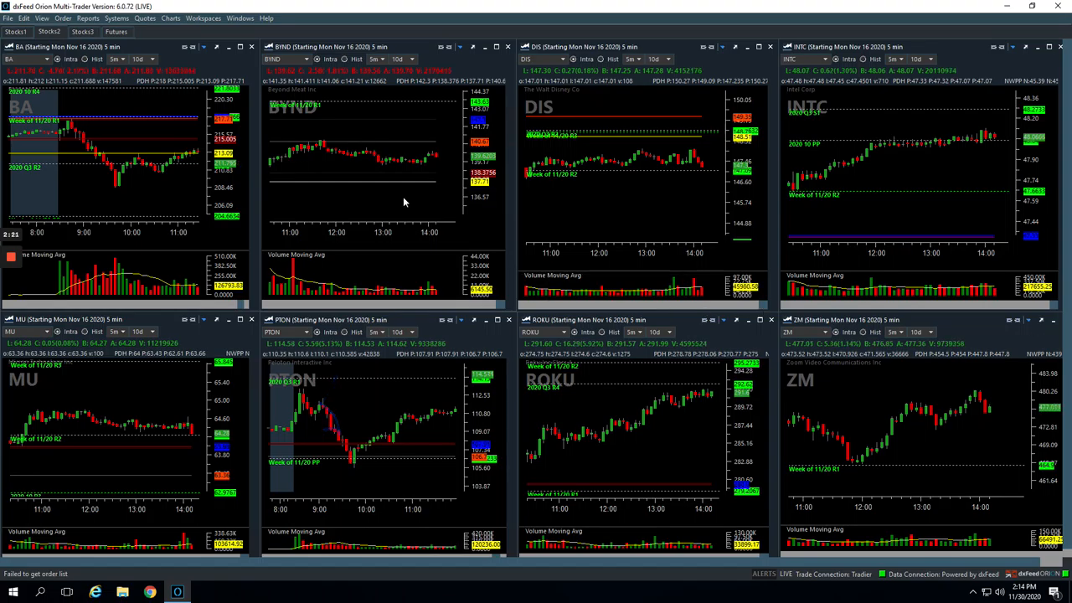
click(82, 32)
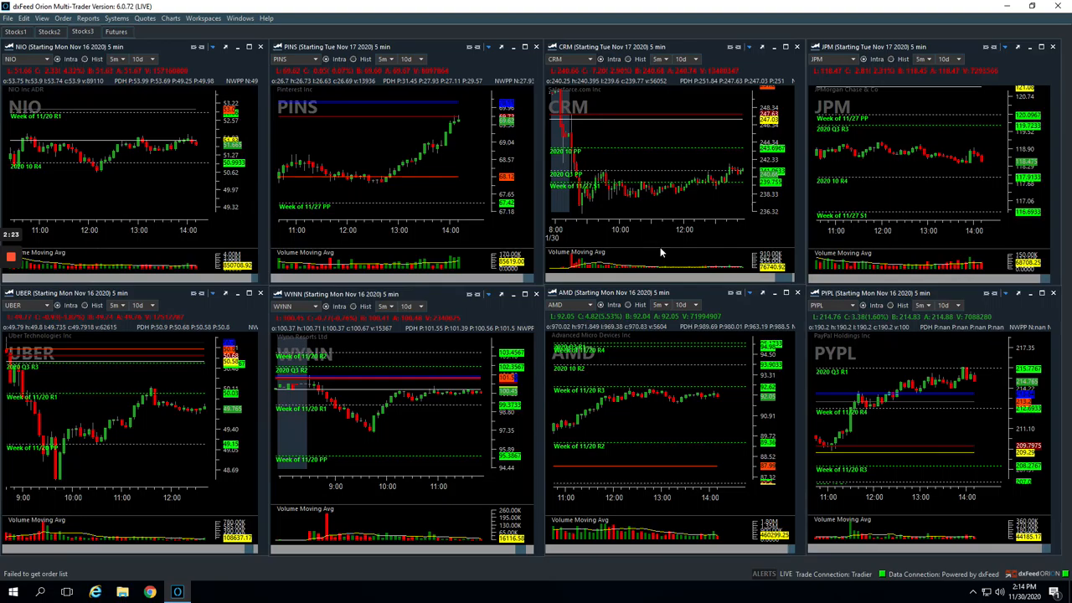
- Shift the PYPL chart to its 9:00–12:00 session and start sketching along the price move
drag(909, 423, 949, 426)
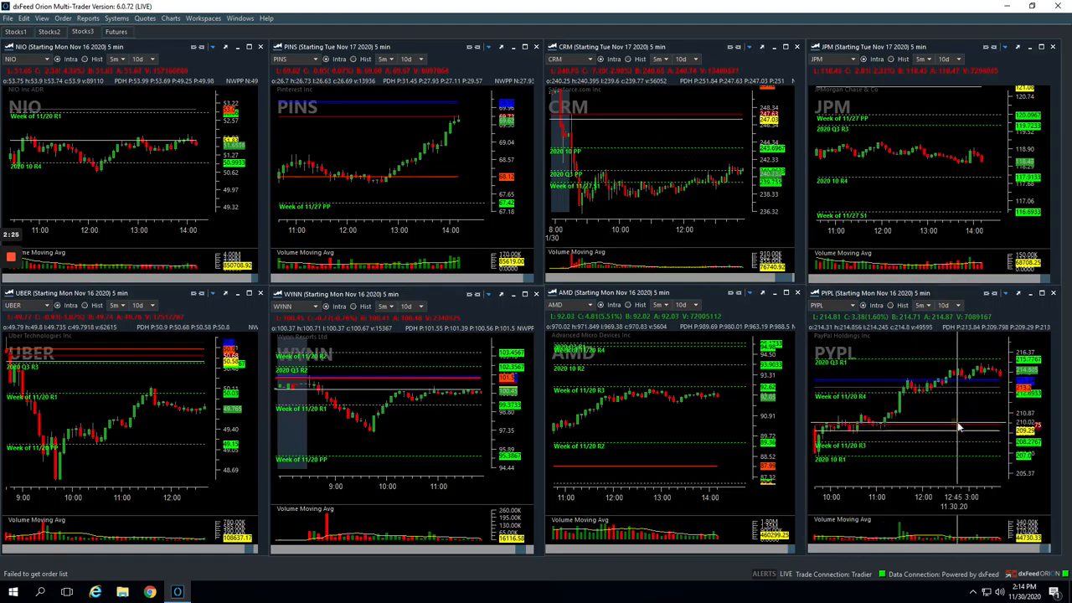
drag(917, 460, 965, 476)
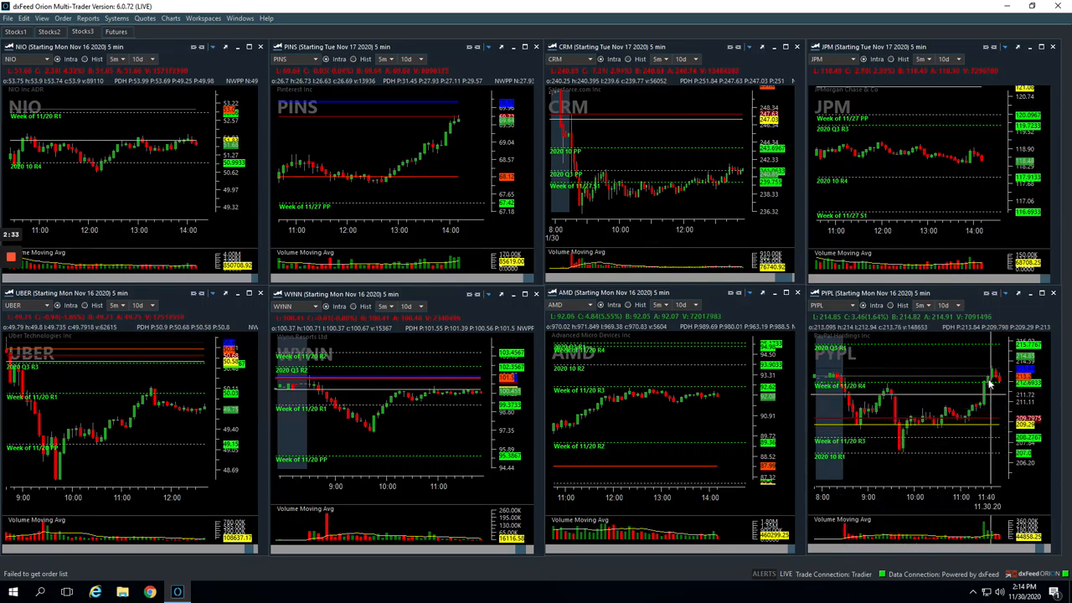
click(962, 476)
scroll(962, 476, down, 2)
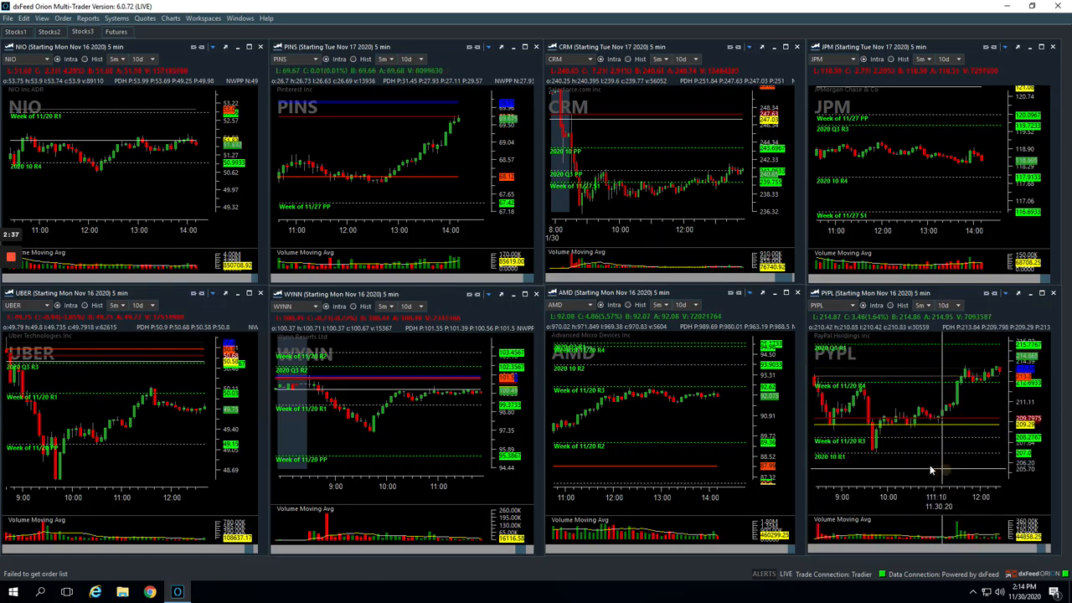
drag(964, 374, 987, 375)
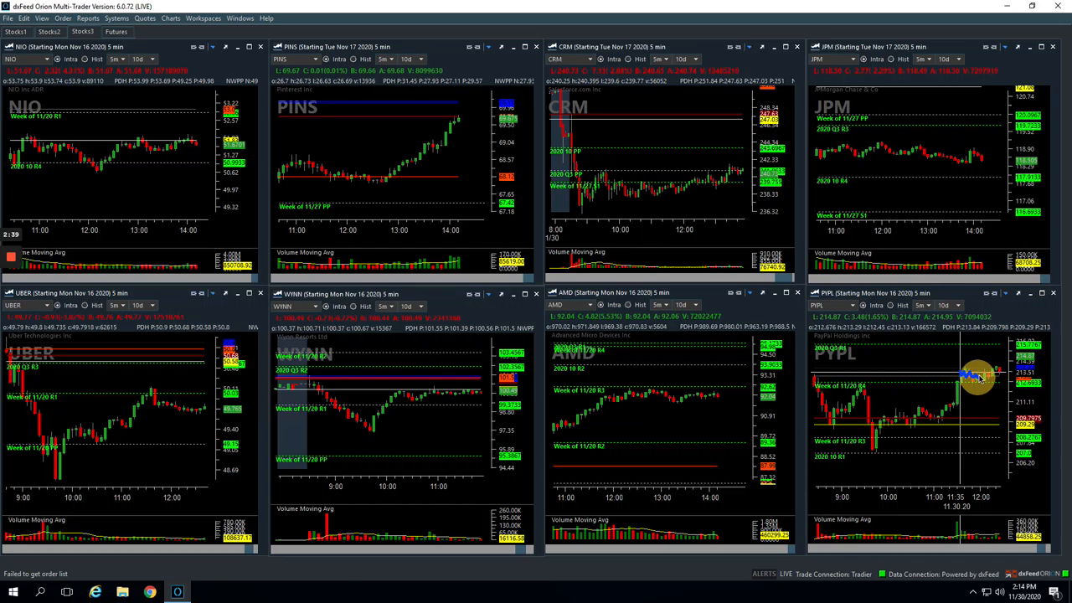
- Pan PYPL toward later hours, finish tracing the rally, and clear the sketch
mouse_move(964, 393)
mouse_down()
mouse_move(871, 406)
mouse_move(947, 371)
mouse_up()
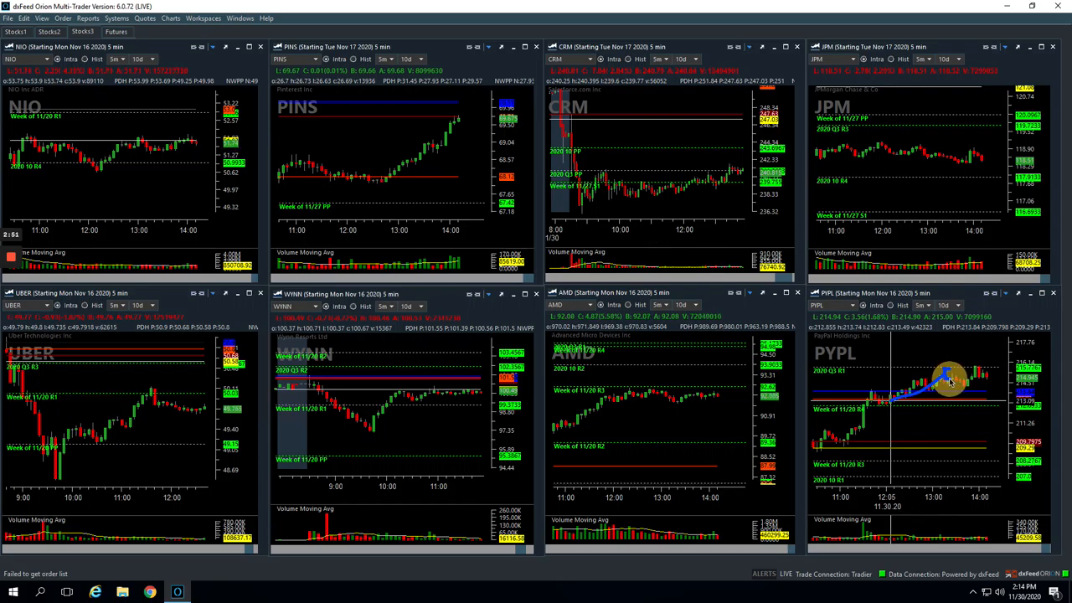
drag(949, 379, 950, 378)
click(977, 366)
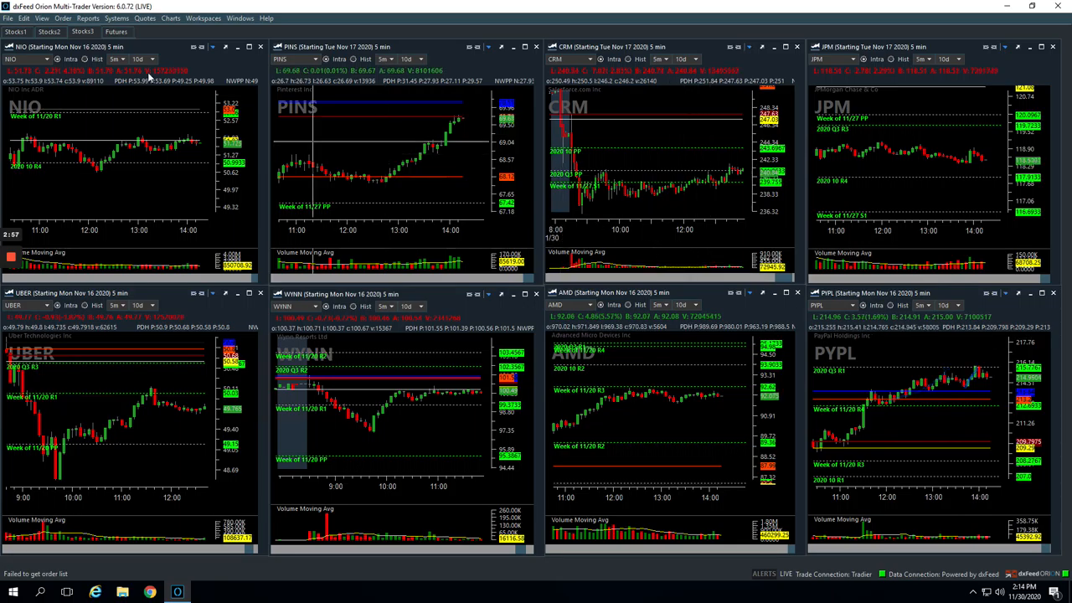
- In the Stocks1 workspace, trace TSLA's early drop to its low and the rebound that followed
click(17, 32)
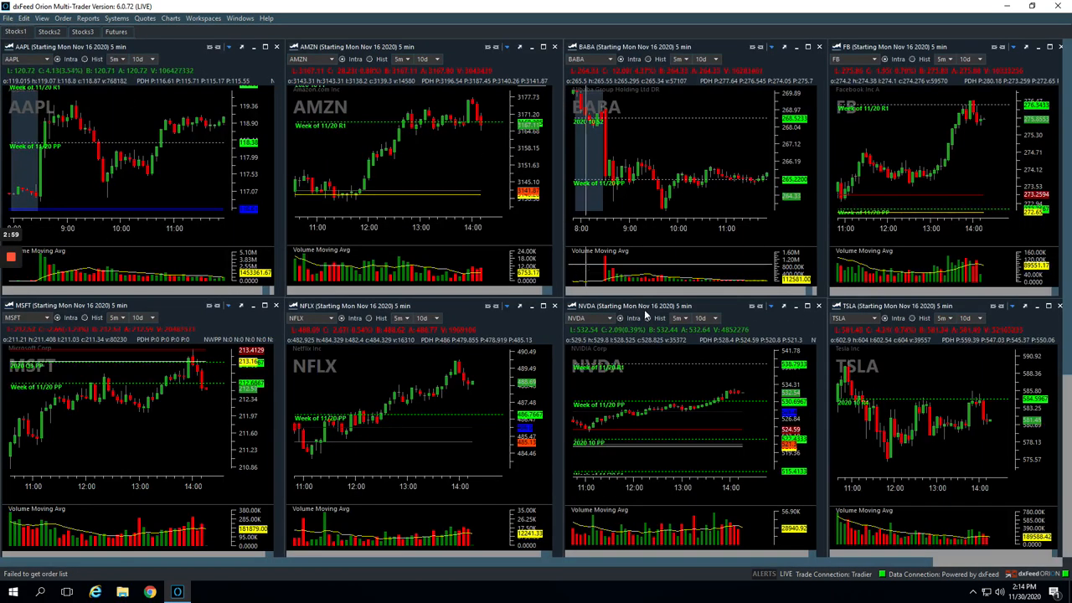
scroll(954, 374, down, 3)
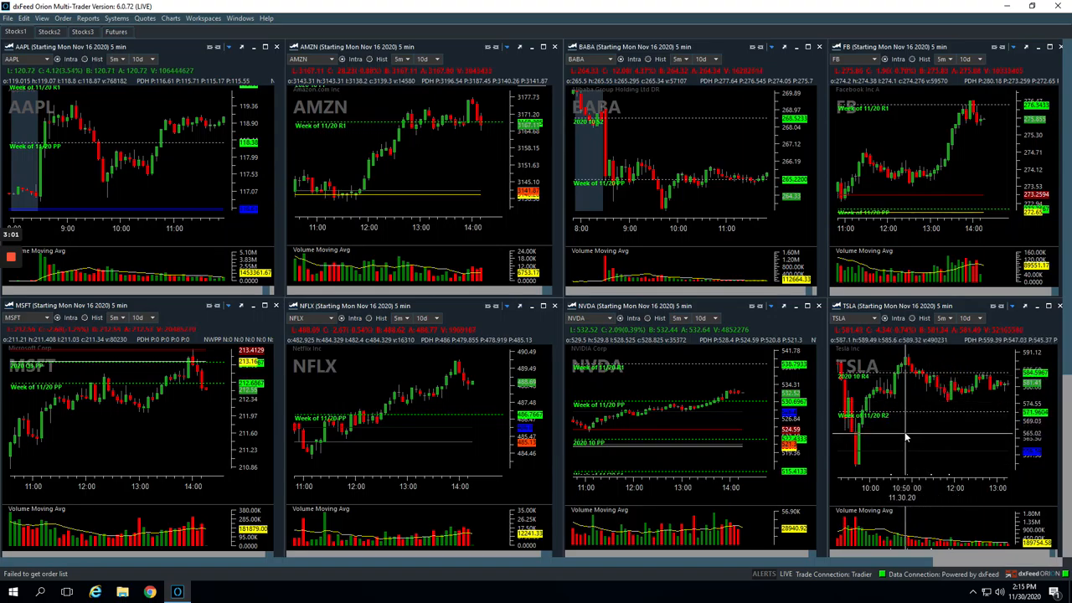
scroll(963, 419, down, 3)
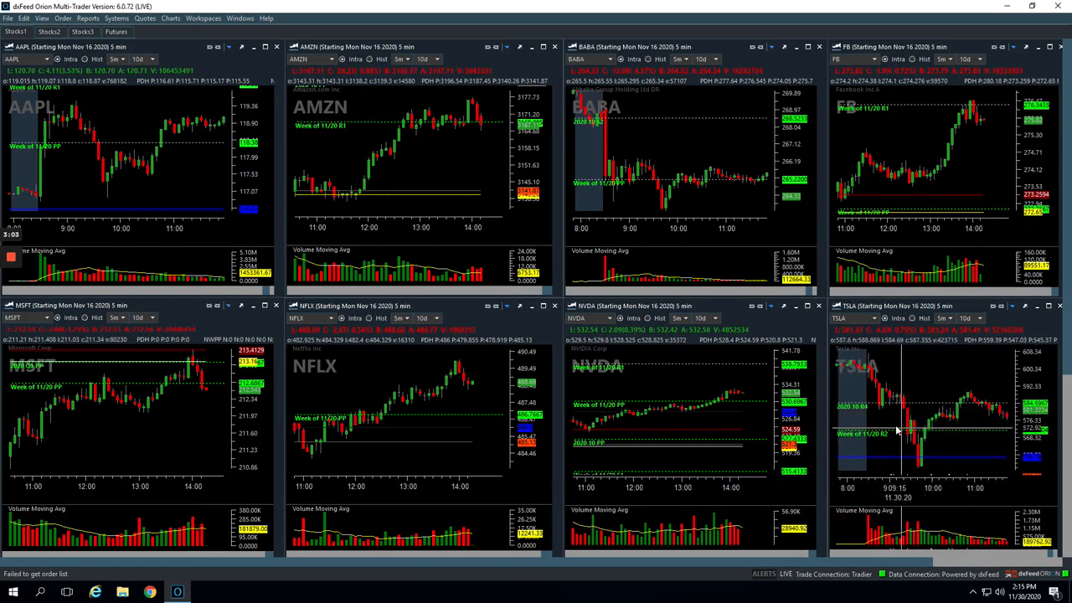
click(879, 405)
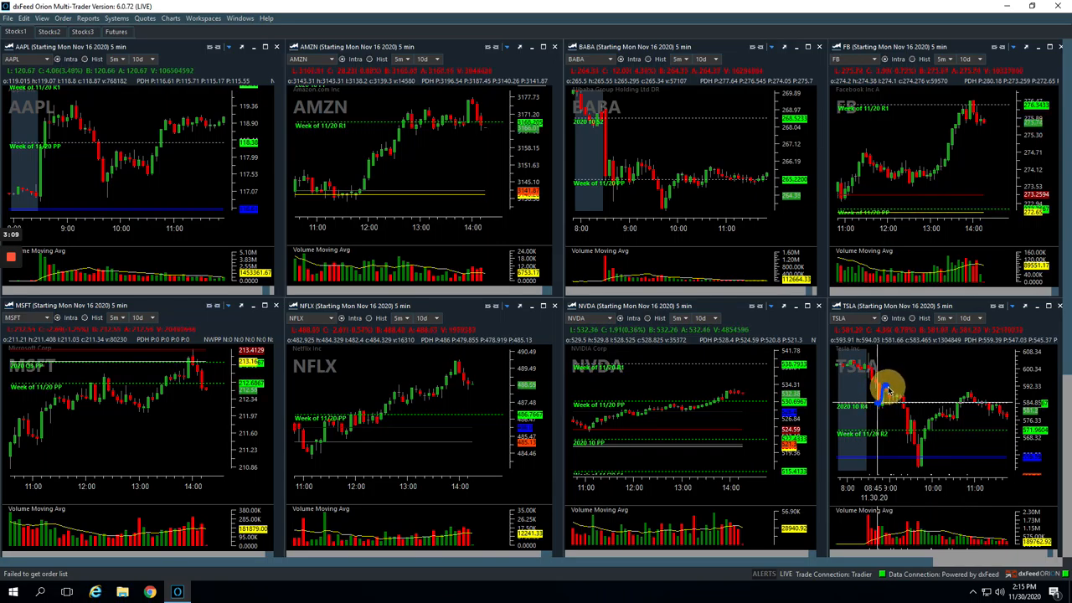
drag(888, 389, 911, 416)
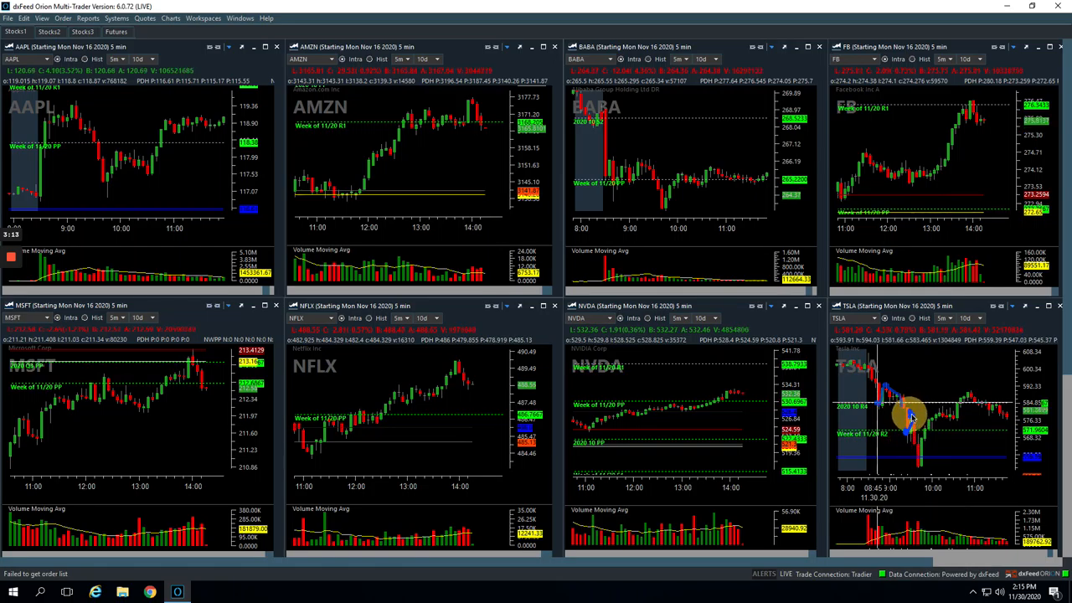
drag(912, 417, 918, 466)
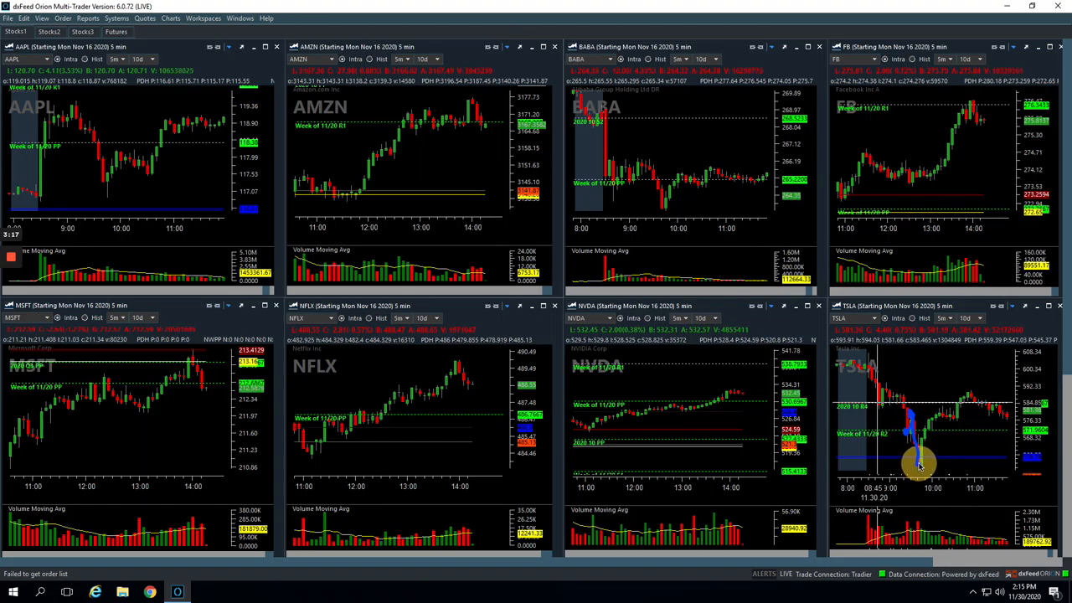
drag(919, 464, 929, 423)
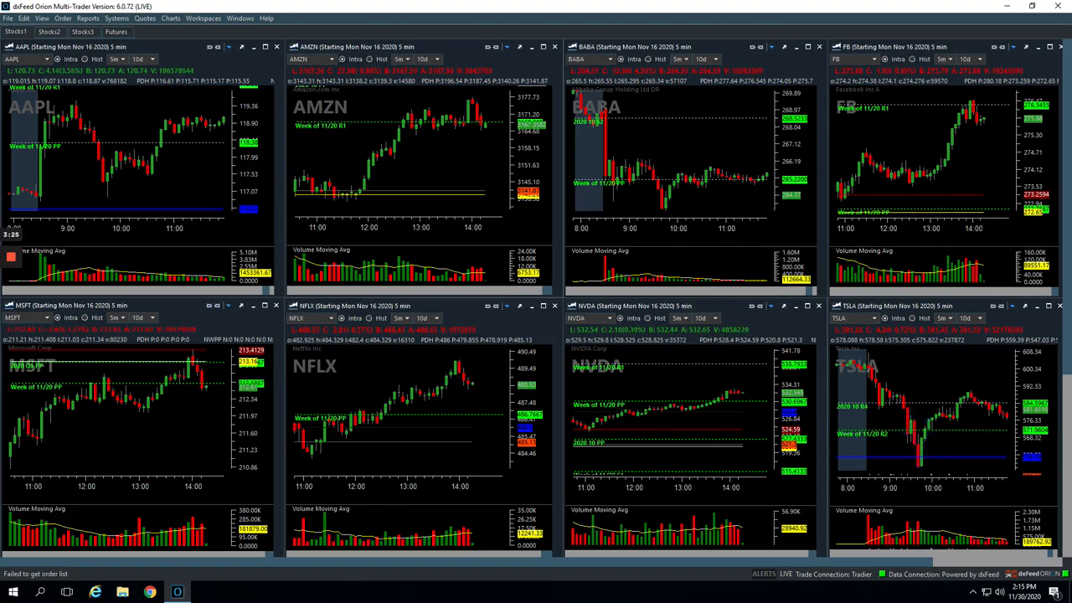
- In the Stocks3 workspace, draw lines along UBER's early plunge down to its low
click(82, 31)
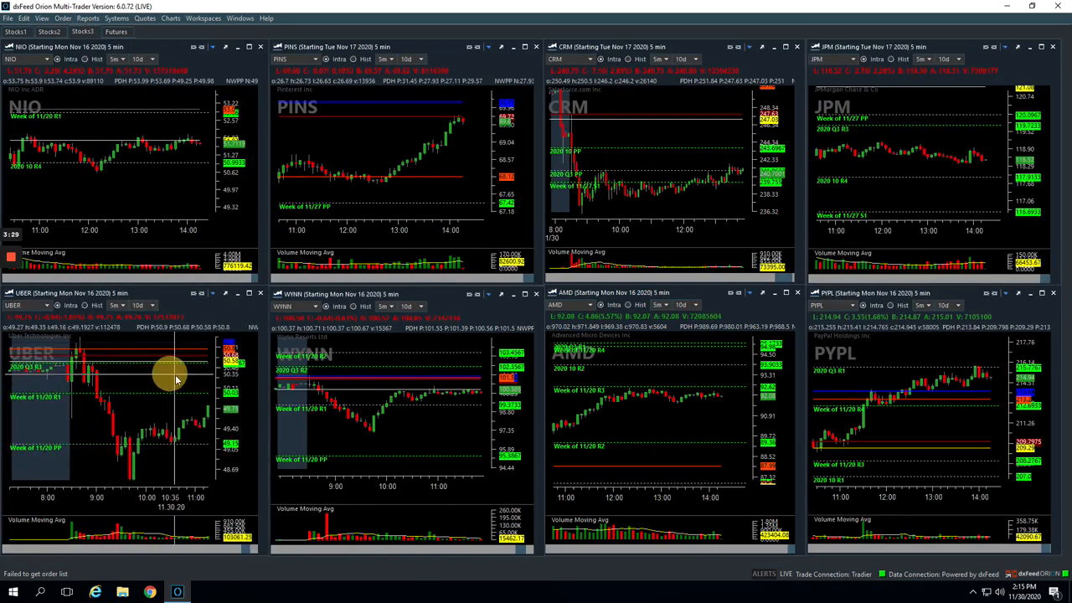
drag(174, 371, 145, 397)
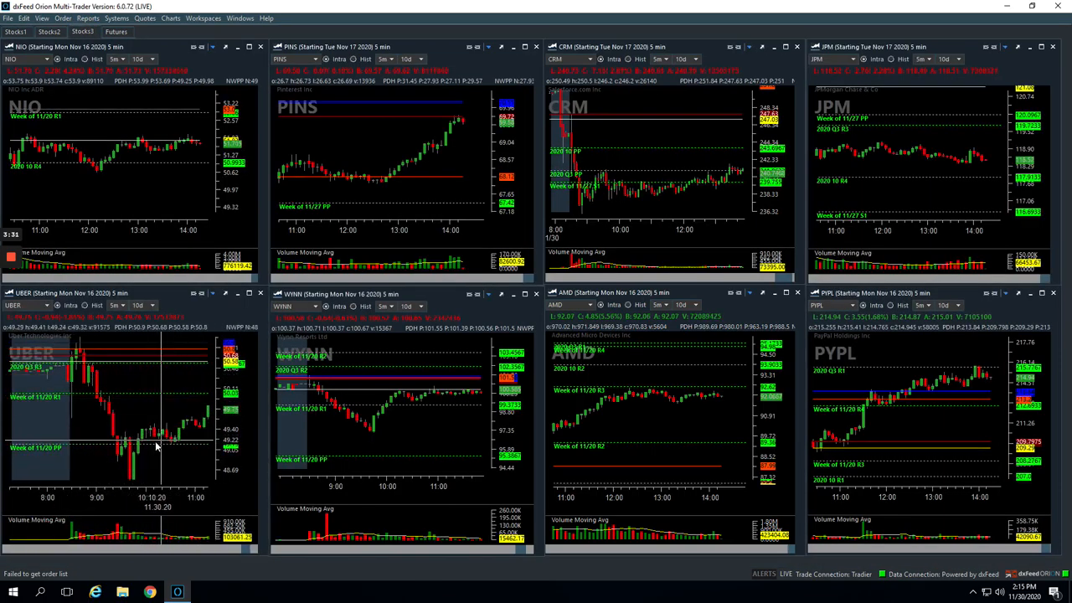
drag(118, 458, 130, 435)
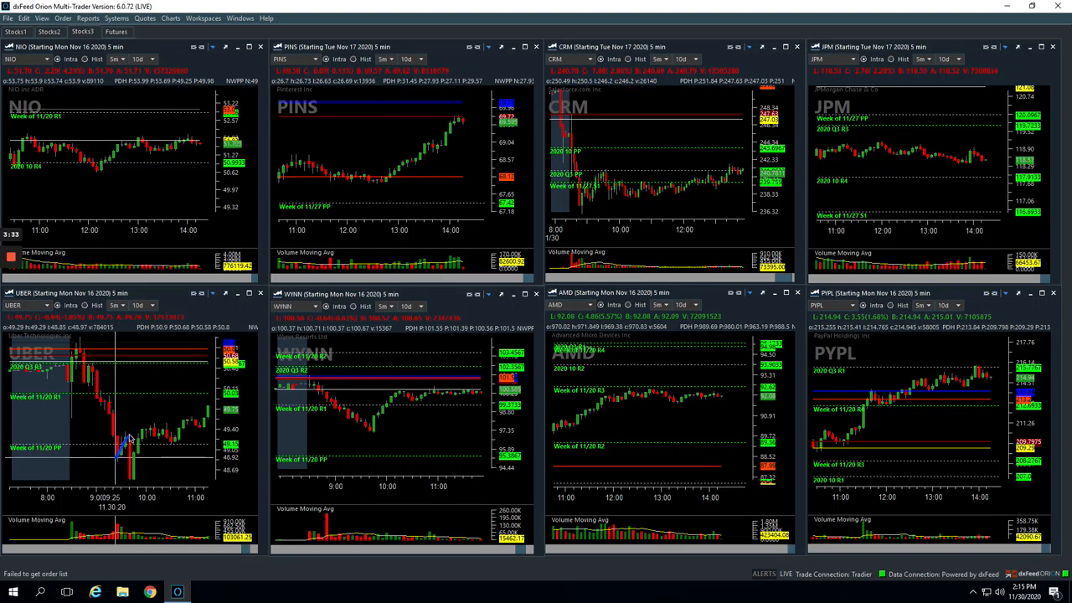
drag(108, 401, 126, 438)
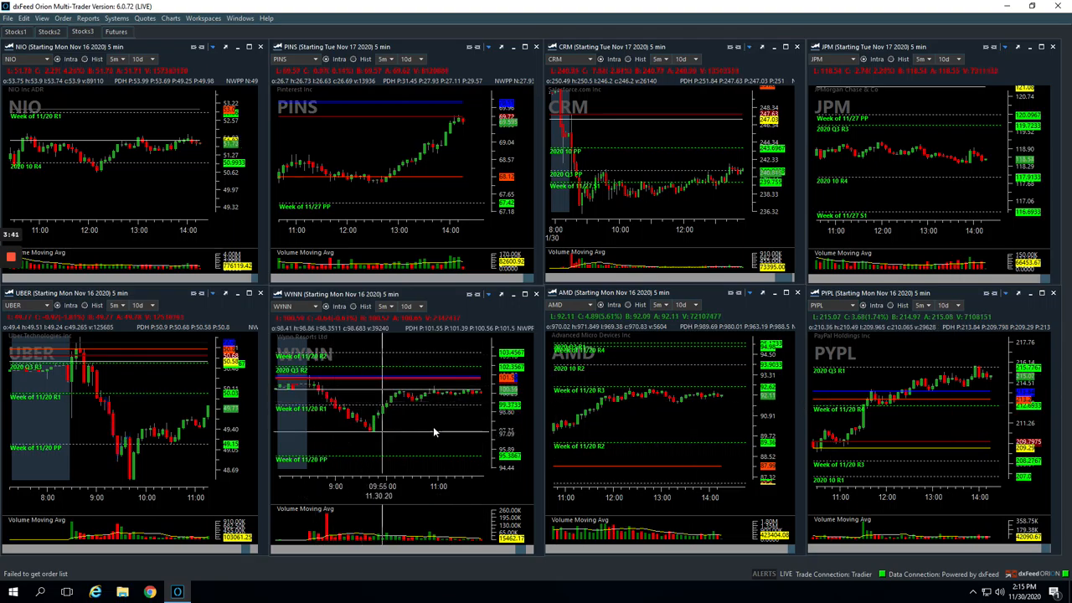
scroll(394, 411, up, 2)
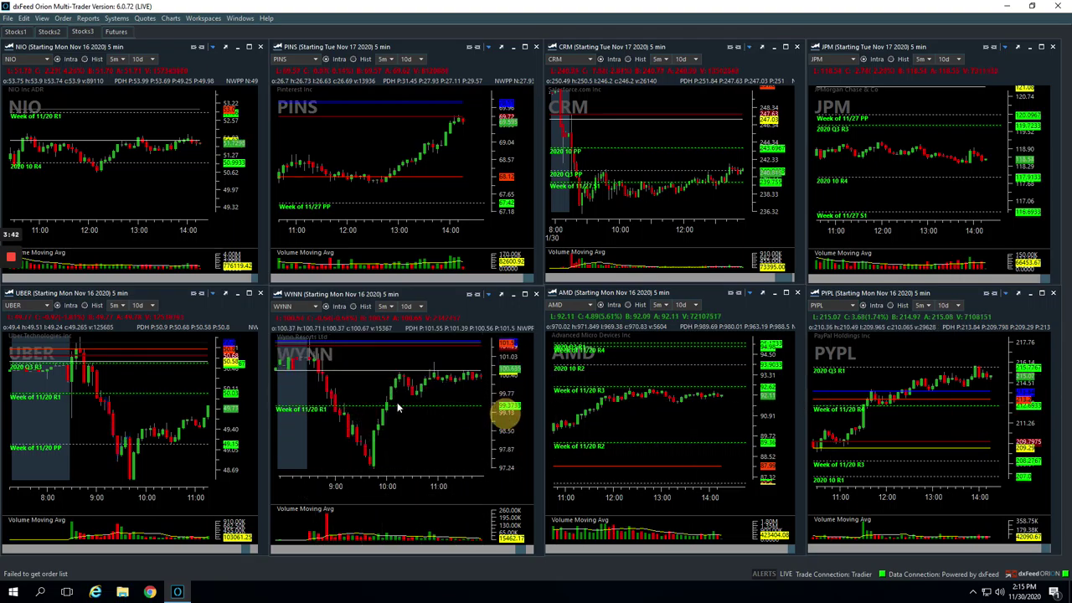
- Trace WYNN's morning decline through the sell-off and its rebound from the low
click(333, 406)
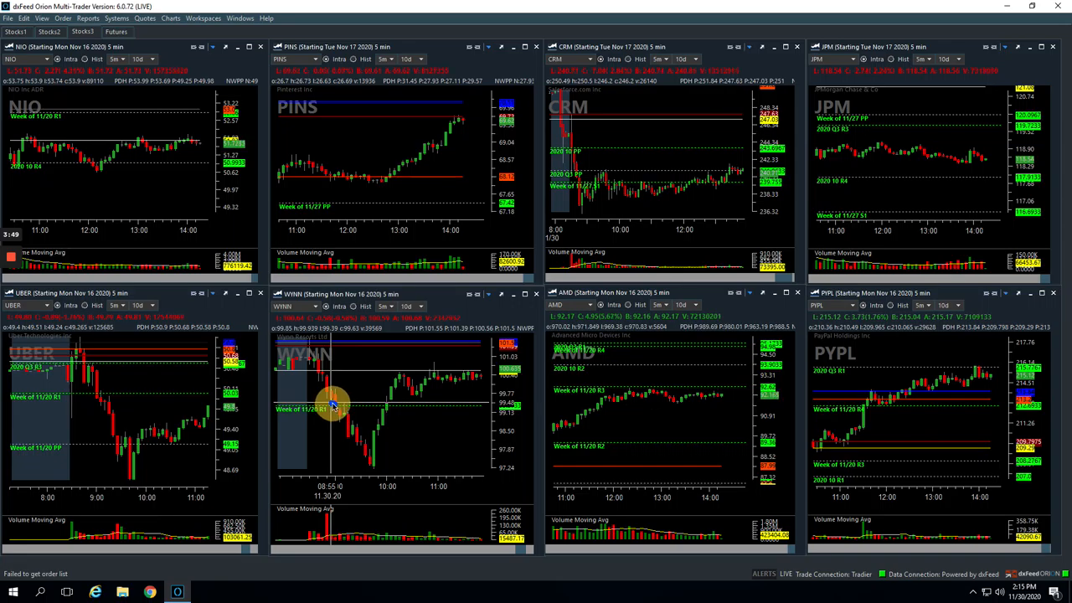
drag(333, 406, 353, 441)
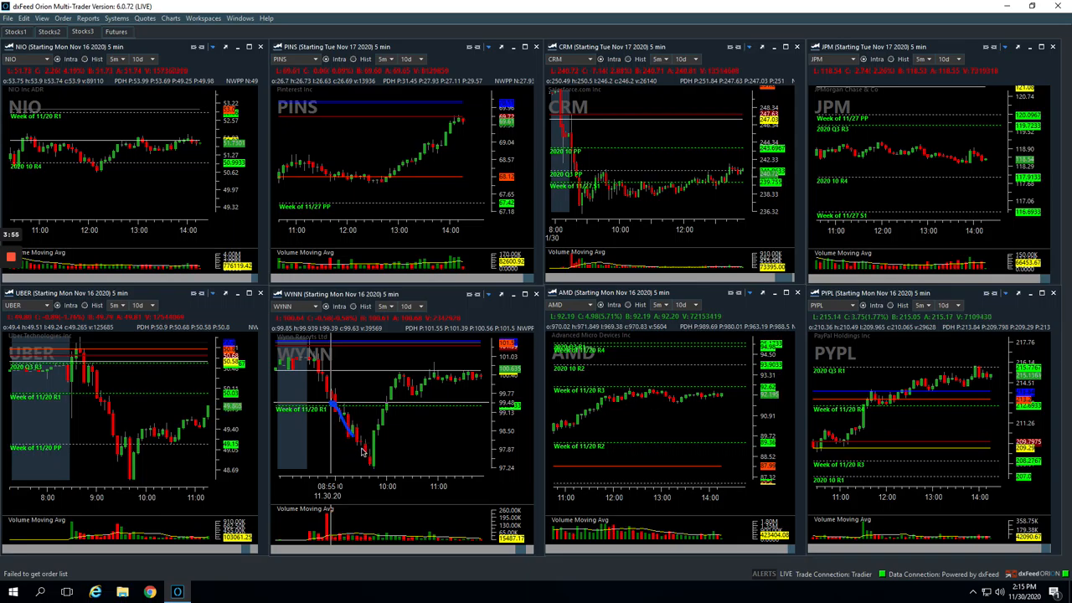
drag(362, 450, 366, 448)
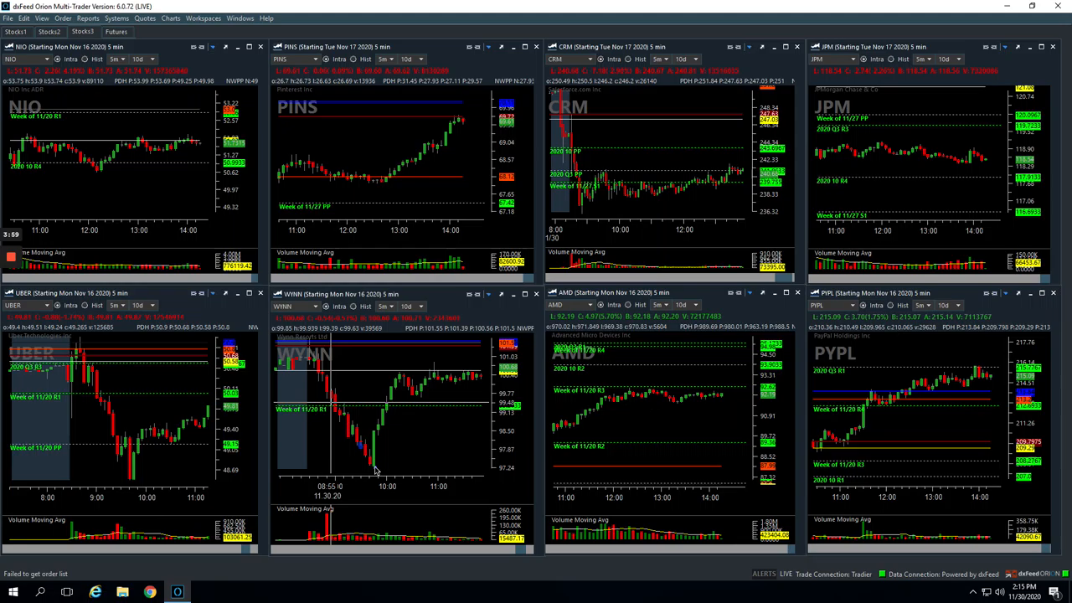
drag(376, 467, 389, 407)
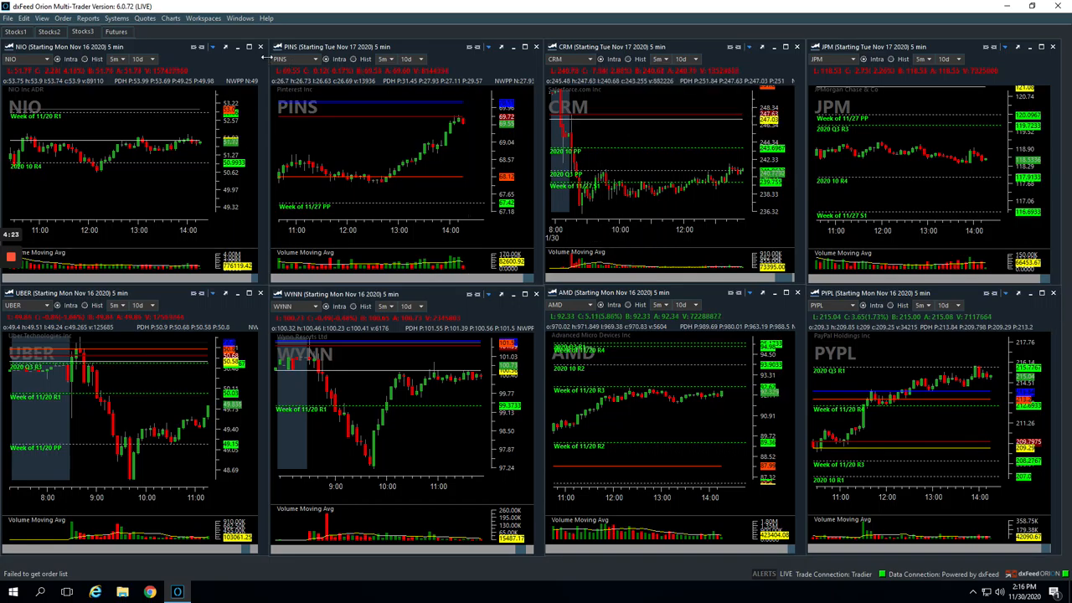
- Return through Stocks2 to the Stocks1 workspace and pan the BABA chart toward the afternoon
click(50, 32)
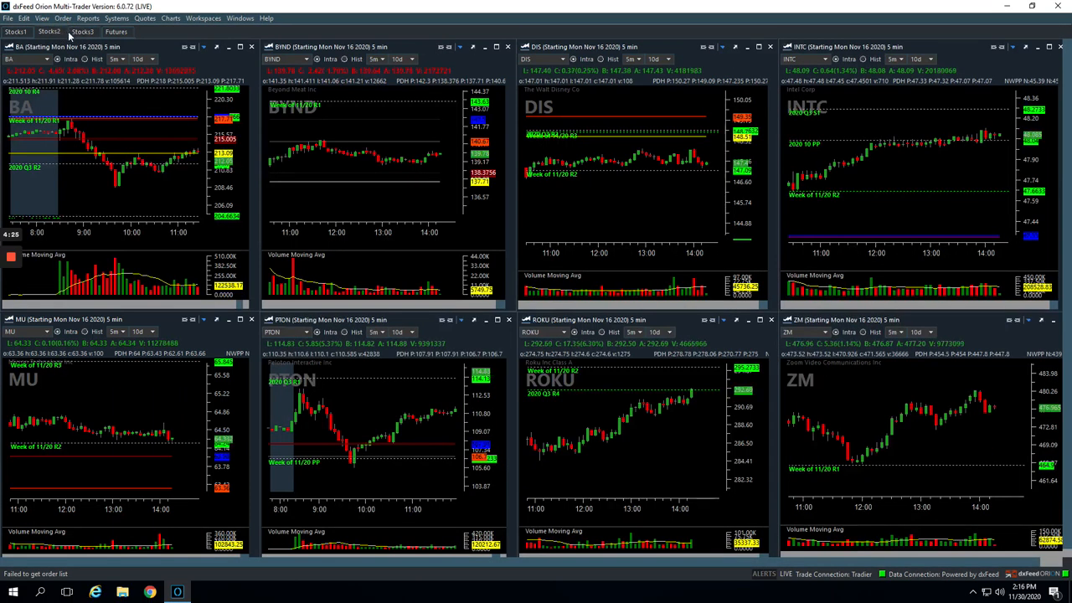
click(20, 32)
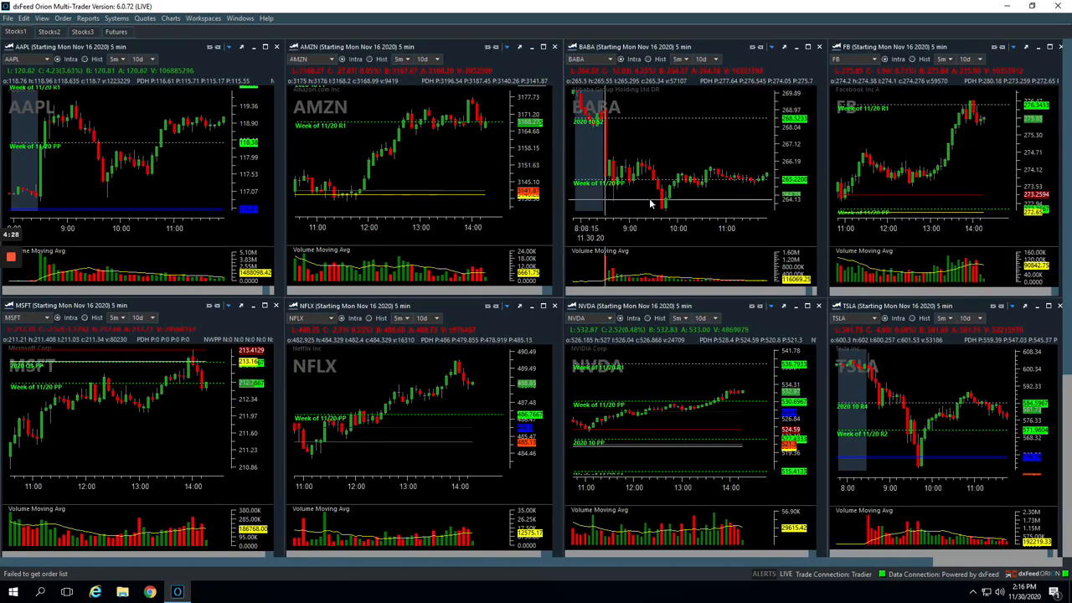
click(612, 154)
drag(612, 153, 670, 199)
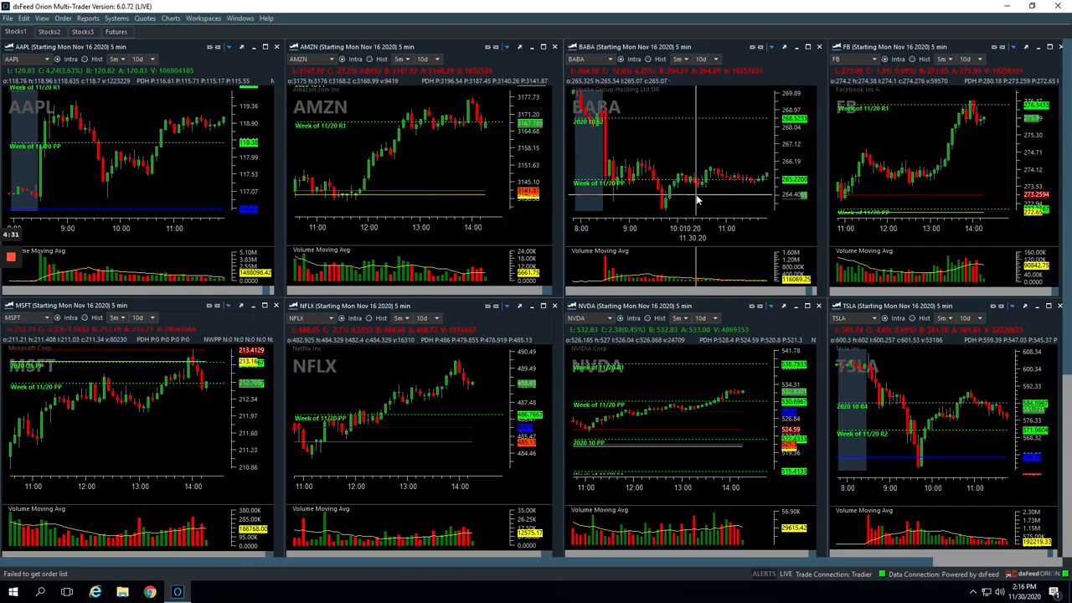
scroll(670, 199, down, 5)
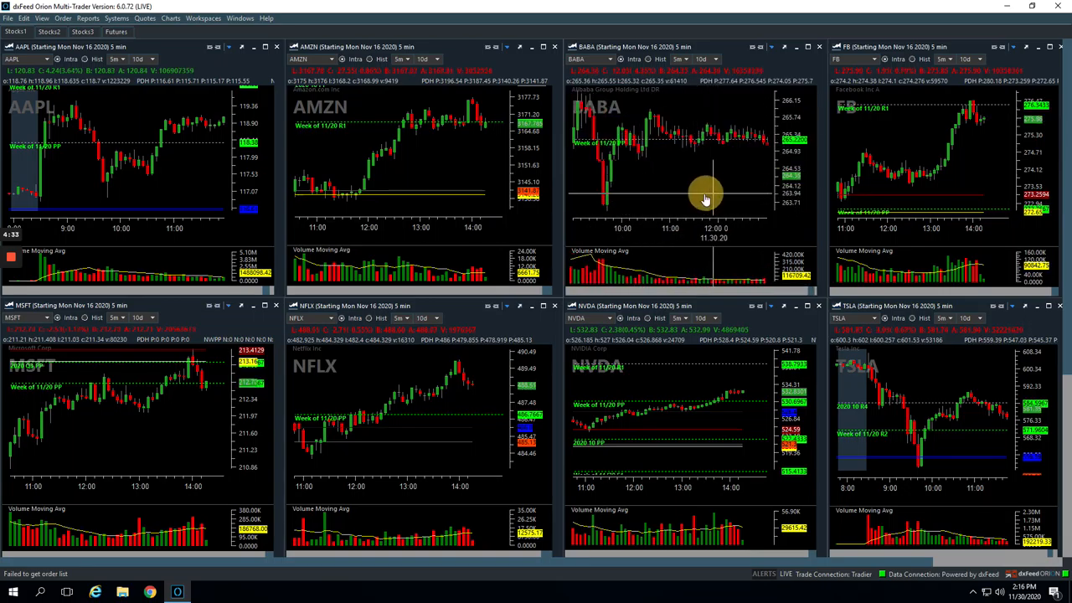
scroll(671, 199, down, 3)
- Sketch along BABA's flat midday range, then clear the sketch from the chart
mouse_move(641, 147)
mouse_down()
mouse_move(704, 144)
mouse_move(733, 194)
mouse_up()
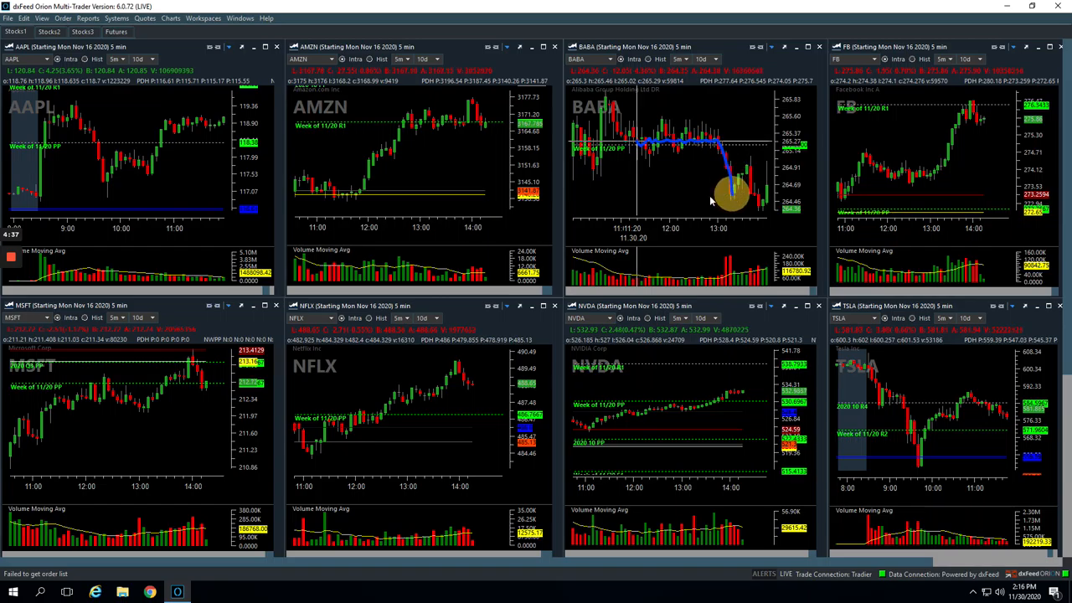
scroll(687, 197, down, 3)
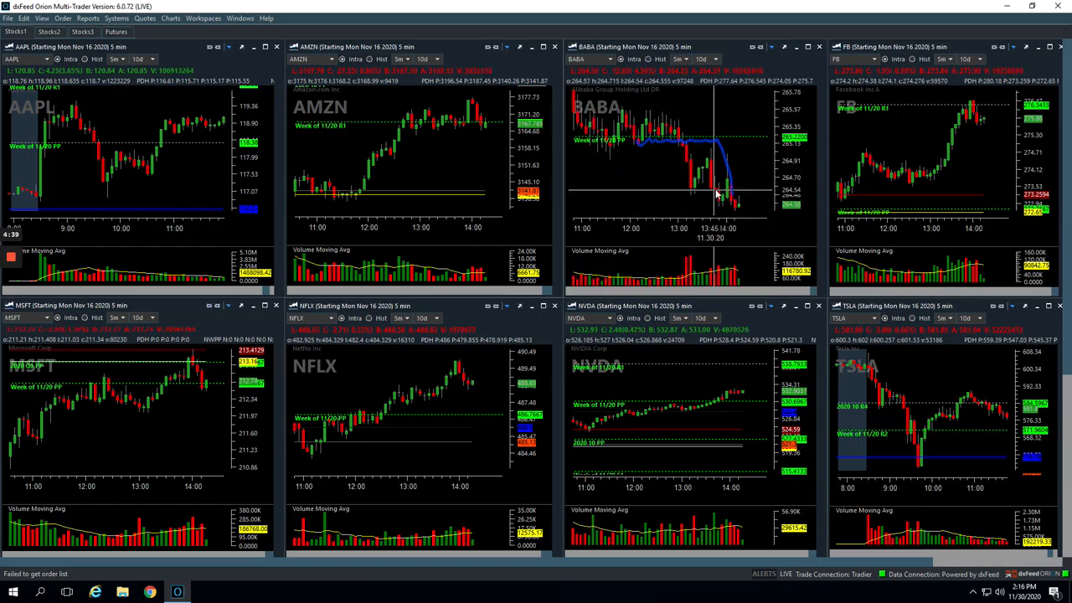
key(Delete)
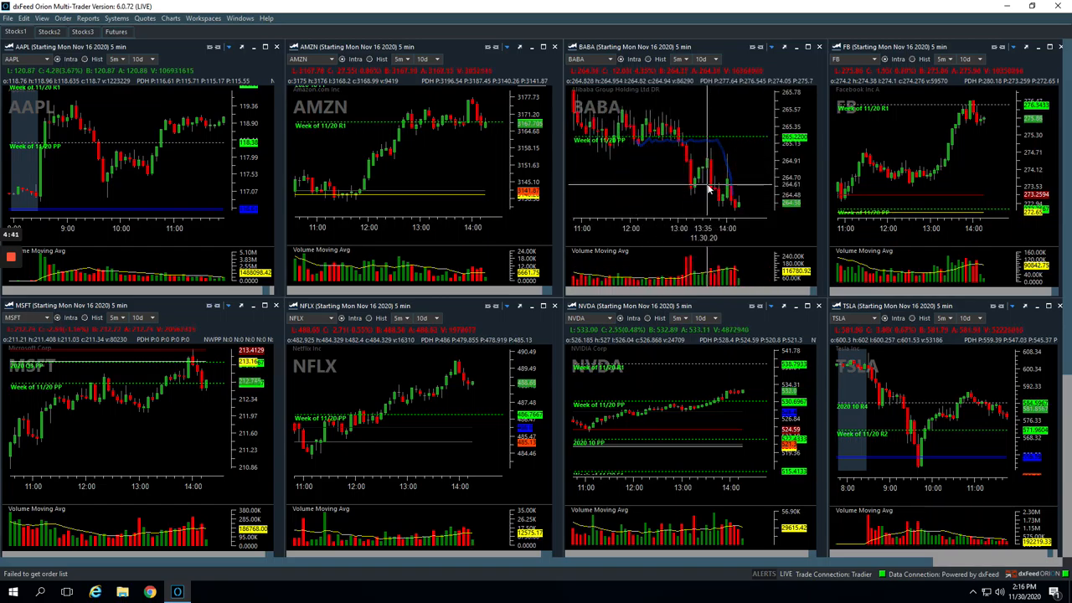